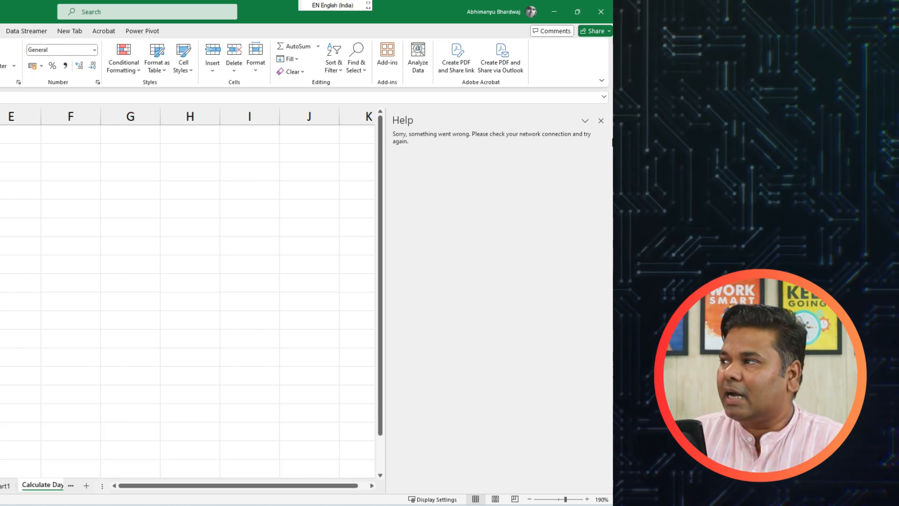
Close the Help pane beside the worksheet
click(600, 121)
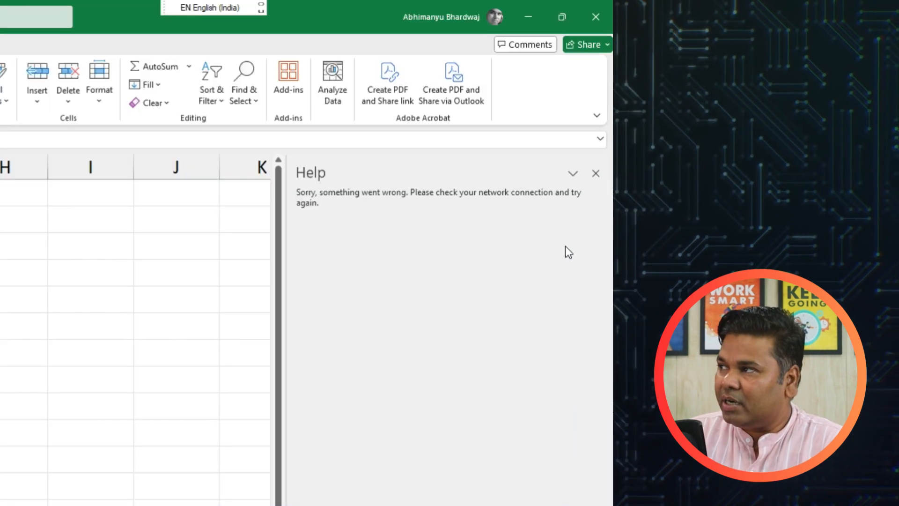
click(573, 173)
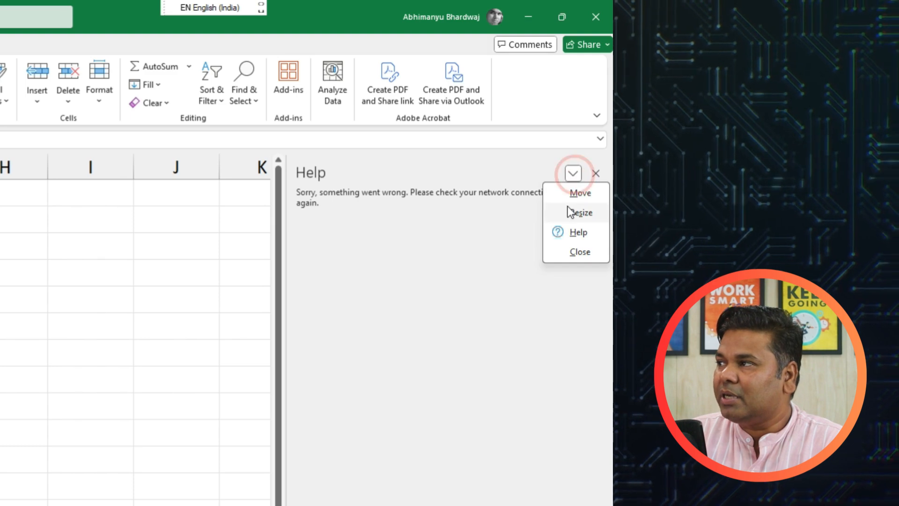
click(442, 259)
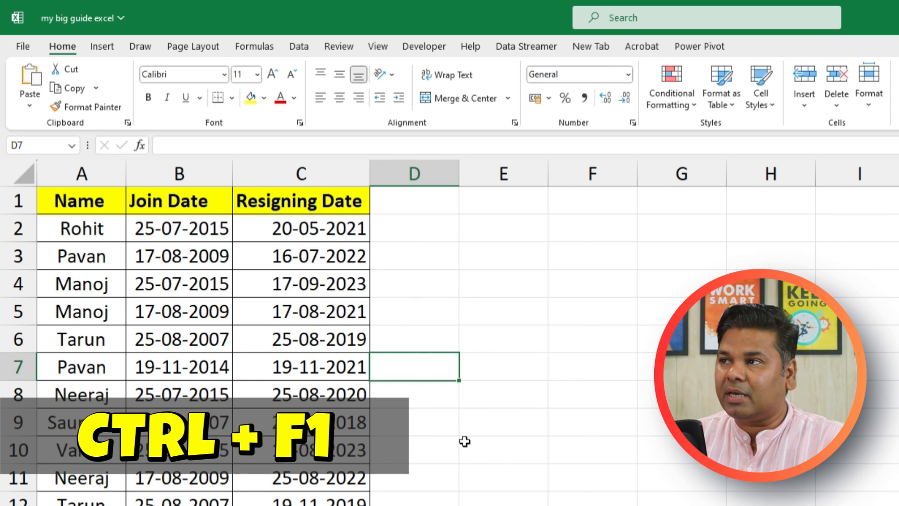
Collapse the ribbon to show only its tab names and expand it again
key(ctrl+F1)
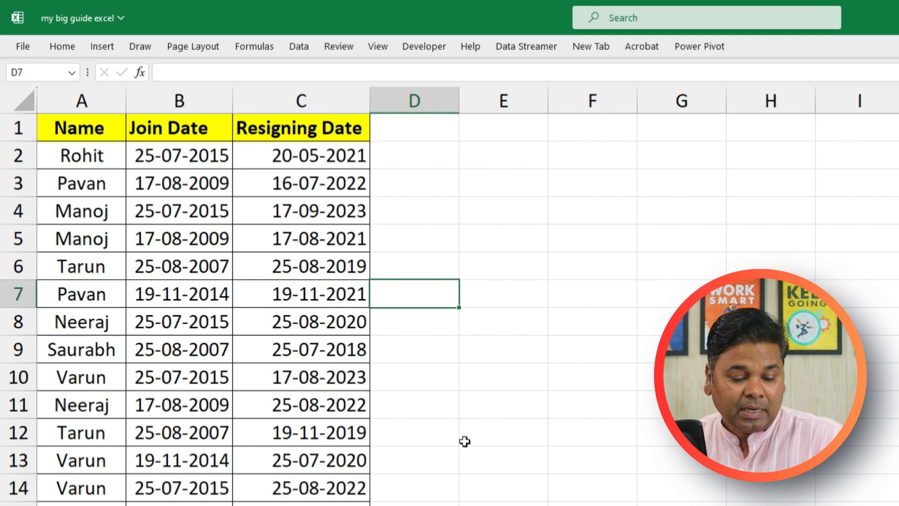
key(ctrl+F1)
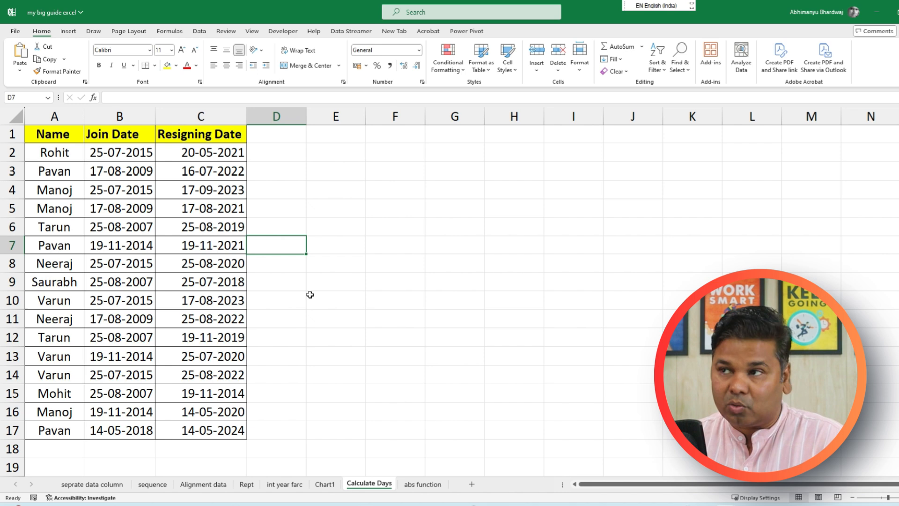
Create a default column chart from the data in A1:C17 and delete the chart again
drag(33, 132, 221, 430)
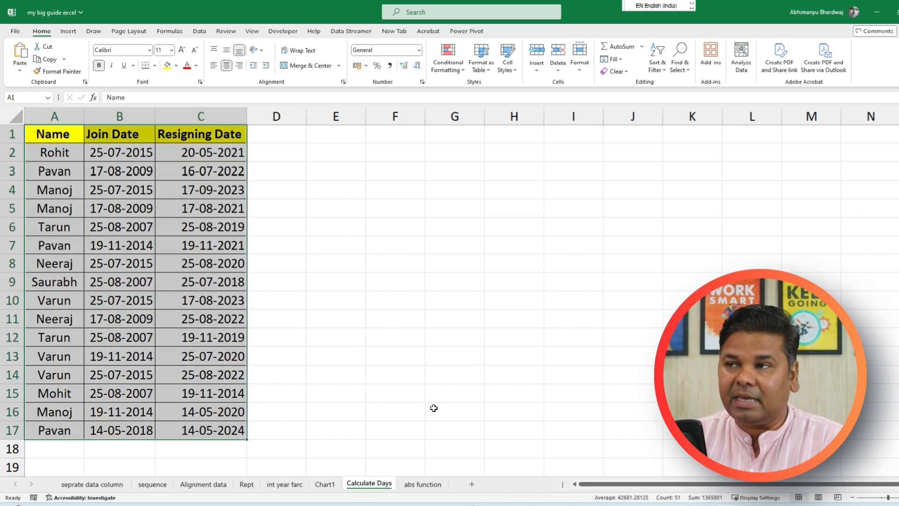
key(alt+F1)
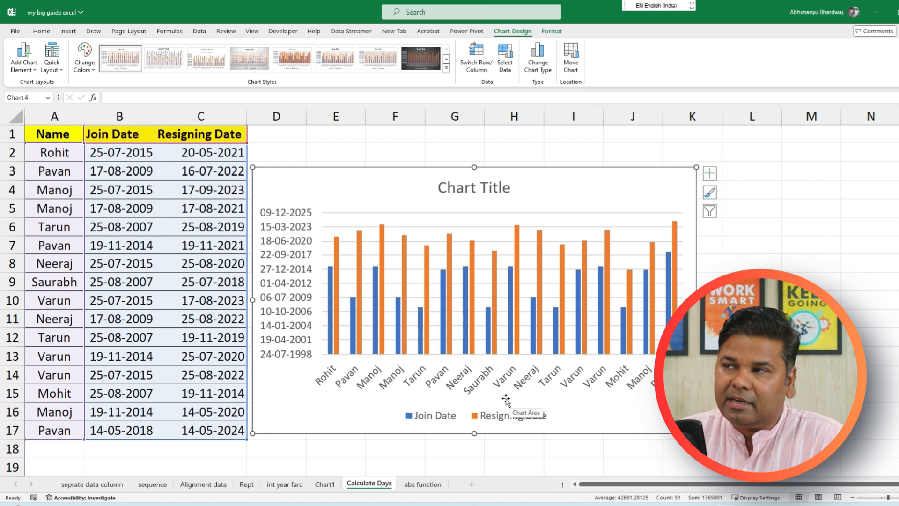
key(Delete)
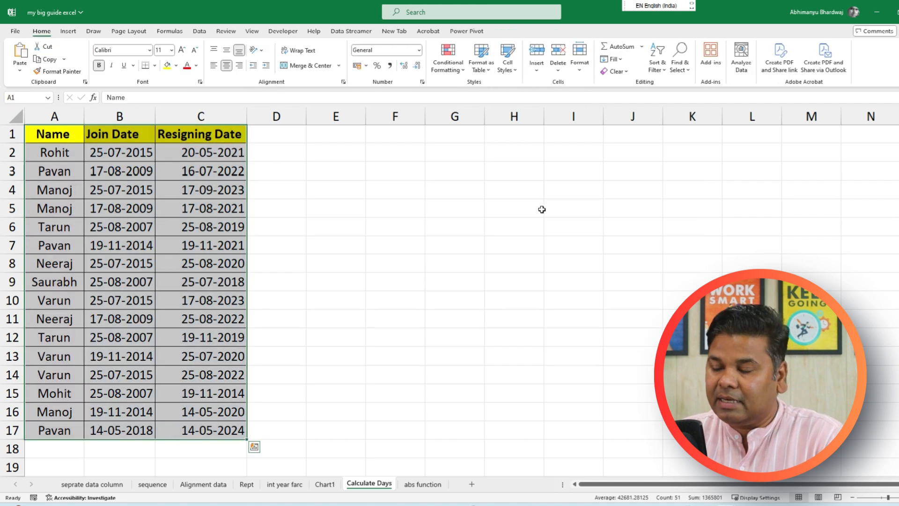
click(541, 209)
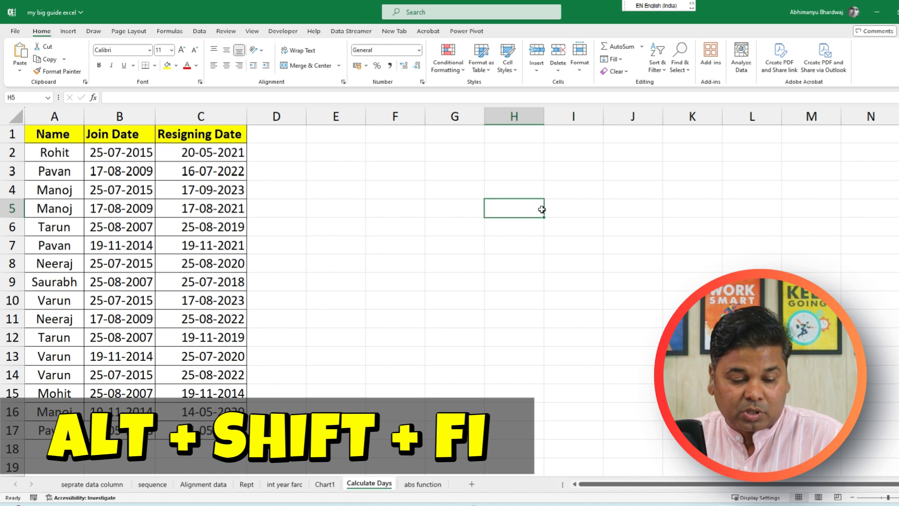
Insert two new blank worksheets before the Calculate Days sheet
key(alt+shift+F1)
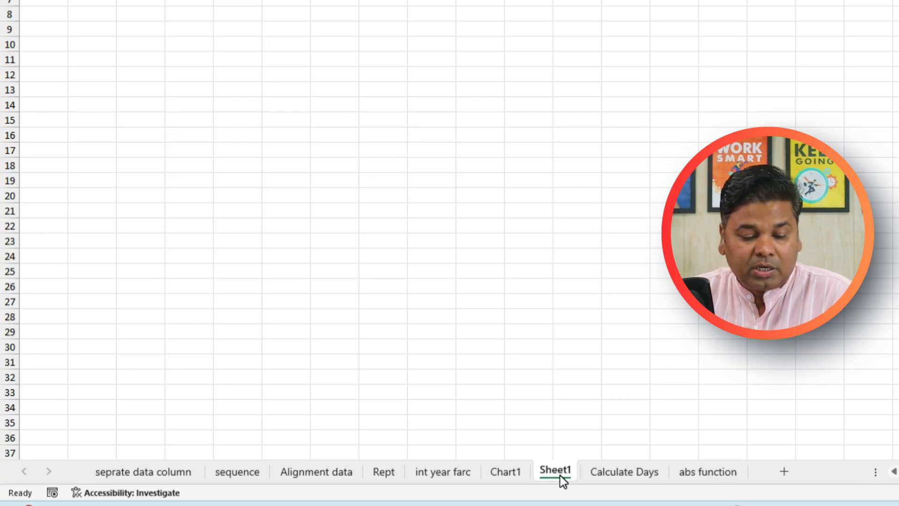
key(alt+shift+F1)
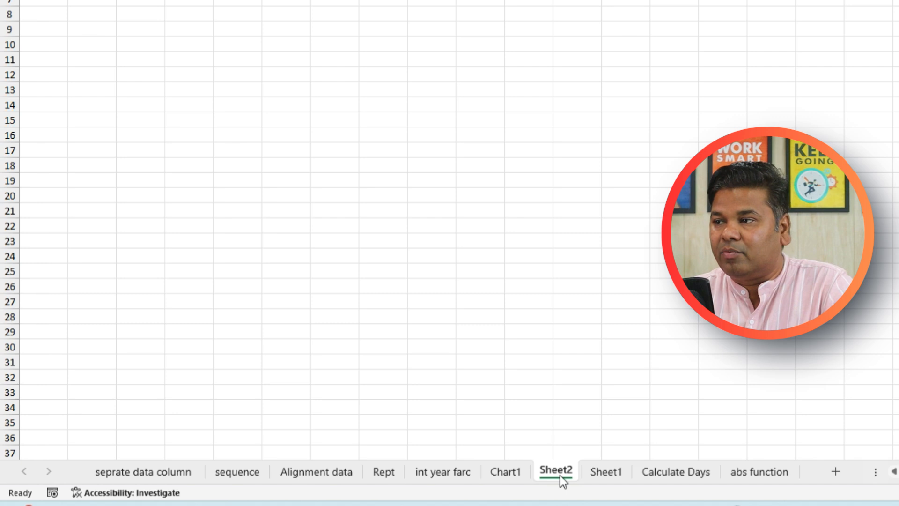
Open Sheet1 and turn the full-screen view on and back off
click(603, 473)
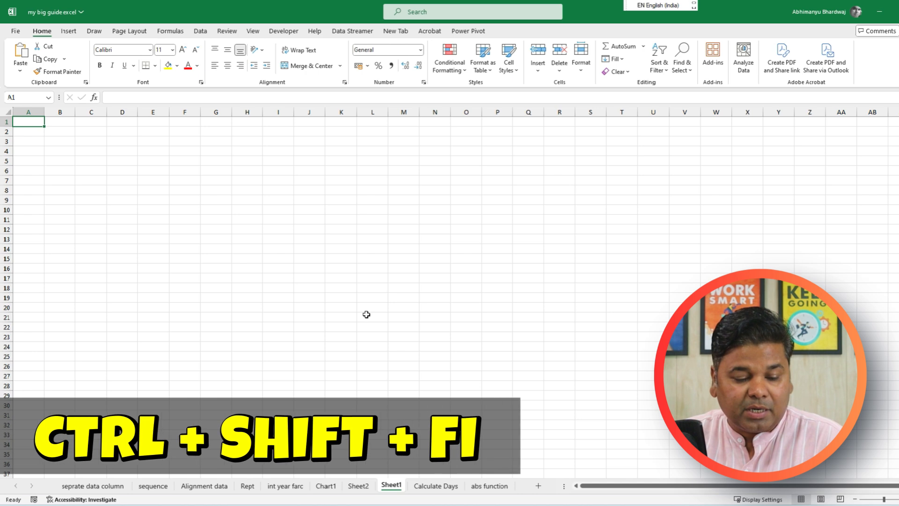
key(ctrl+shift+F1)
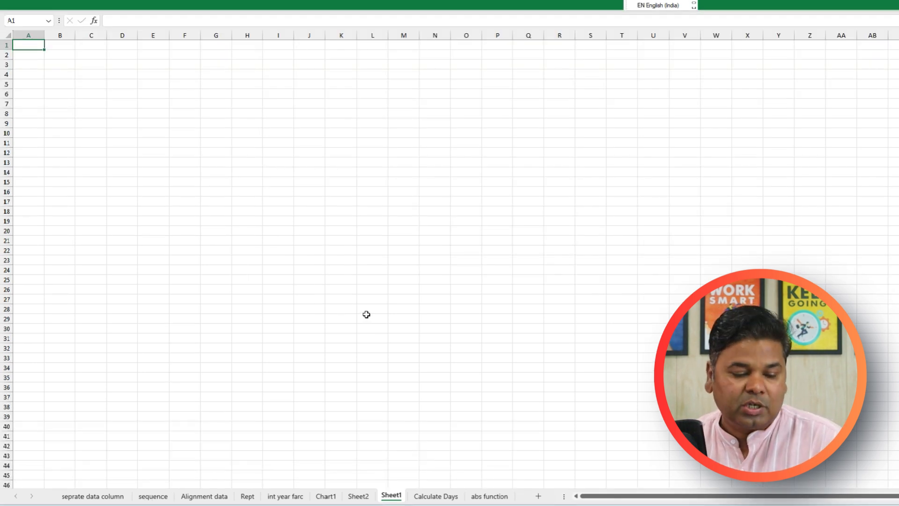
key(ctrl+shift+F1)
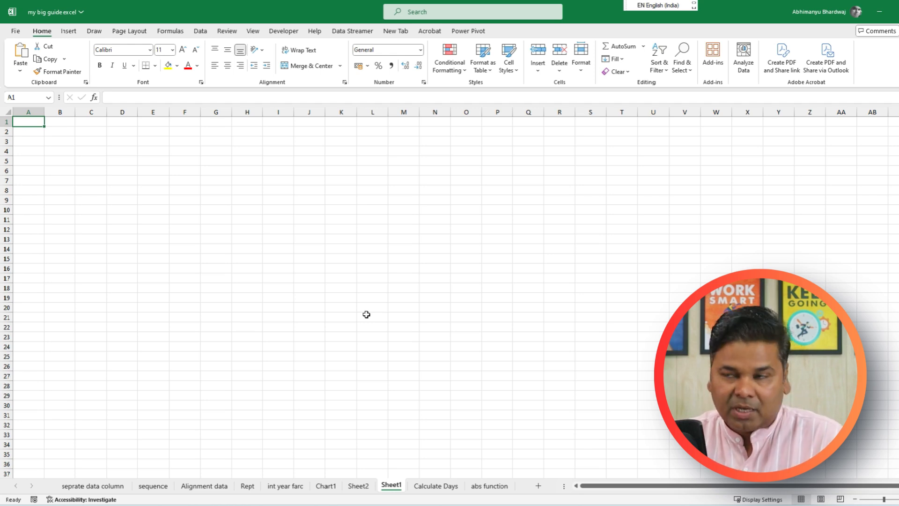
Open the int year farc sheet, enlarge its view and select cell A2 in the Name column
click(358, 486)
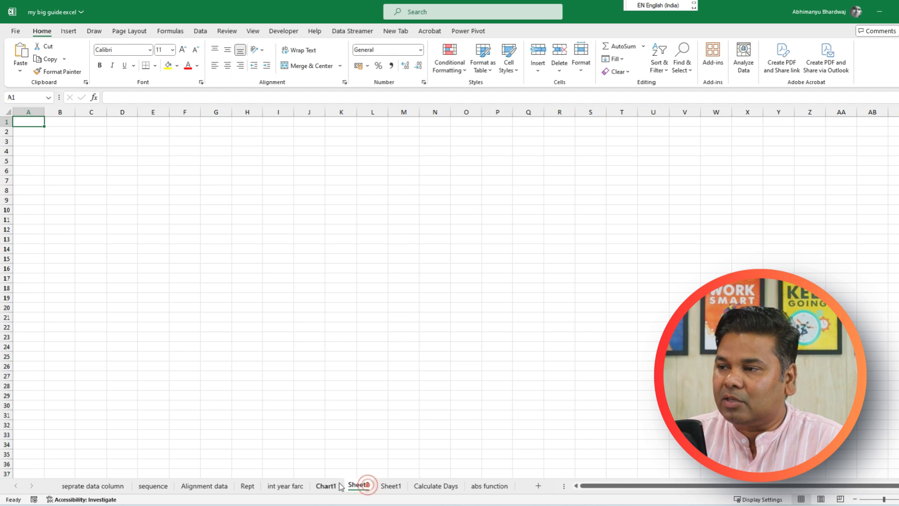
click(285, 487)
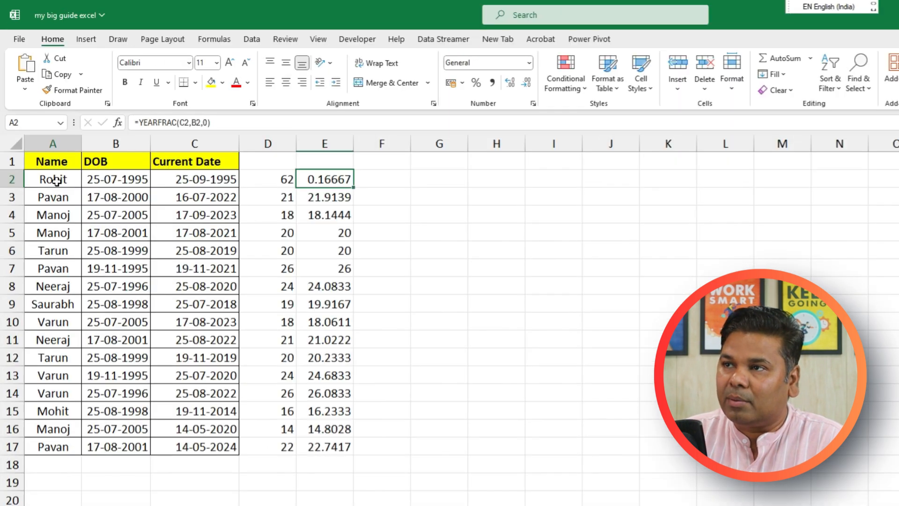
click(53, 142)
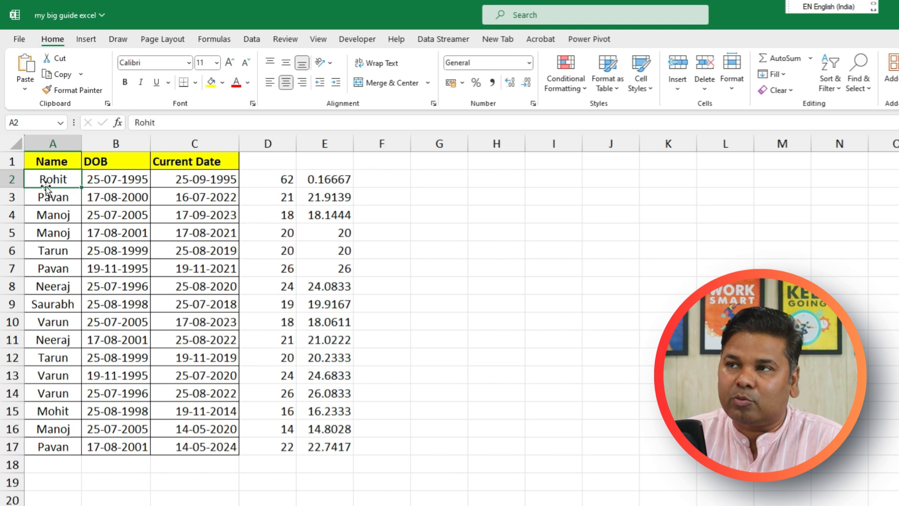
ctrl+scroll(215, 357, up, 2)
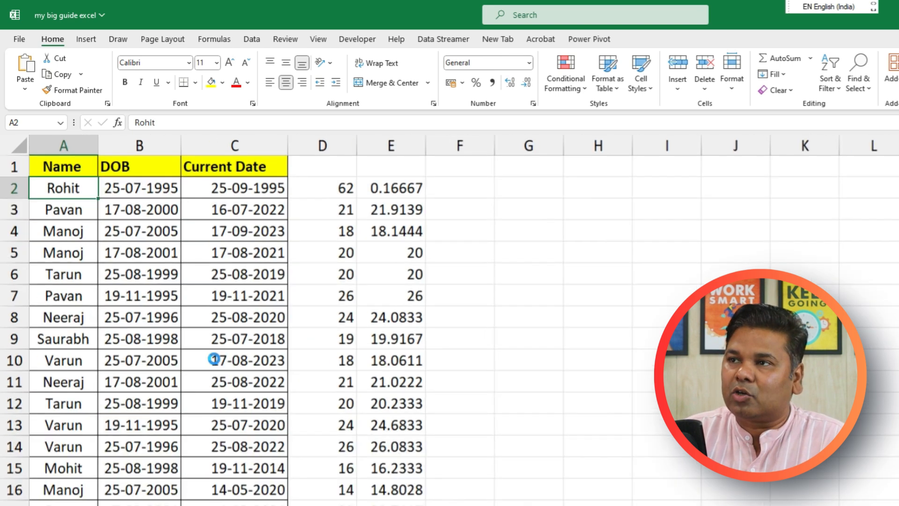
ctrl+scroll(213, 359, up, 2)
click(105, 212)
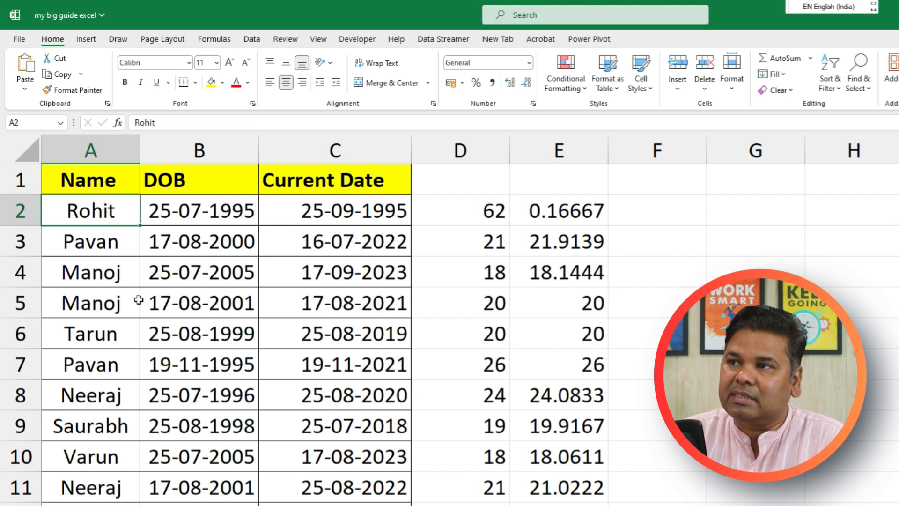
Try adding a surname to the name in cell A2 and undo the edit
double_click(119, 214)
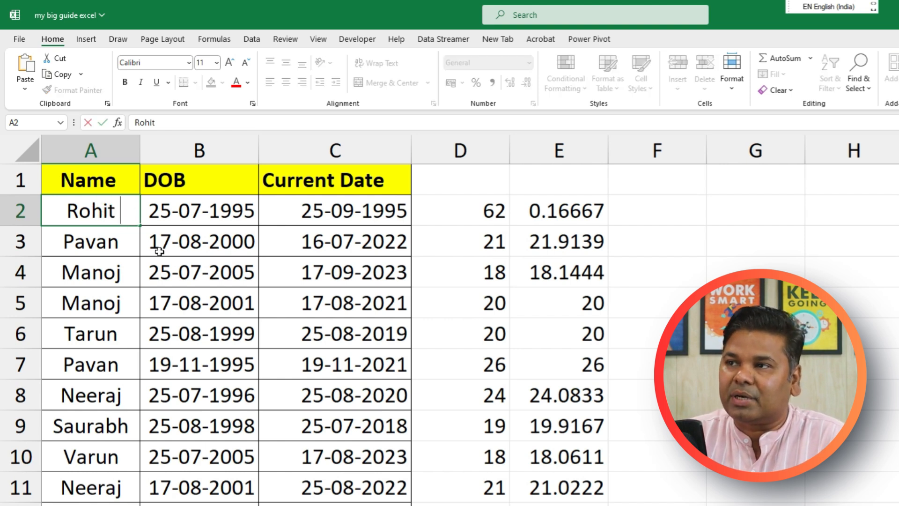
text(Kr)
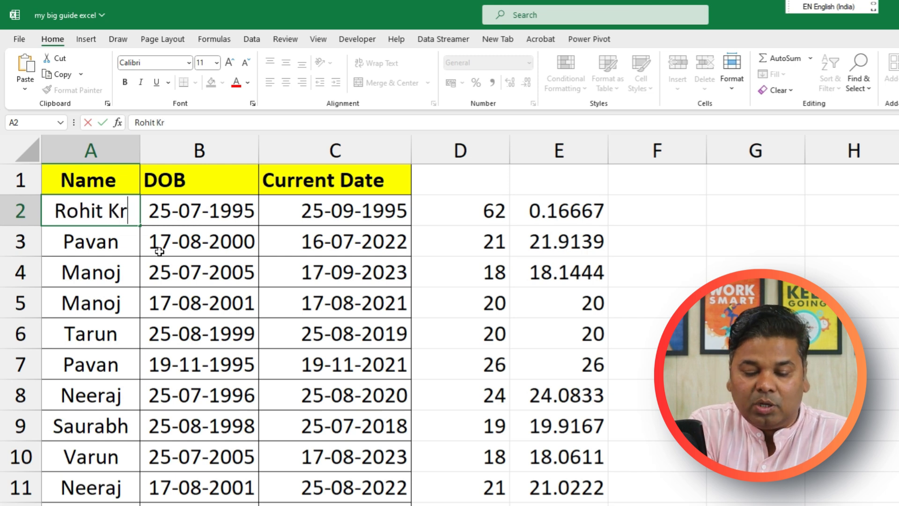
text(uma)
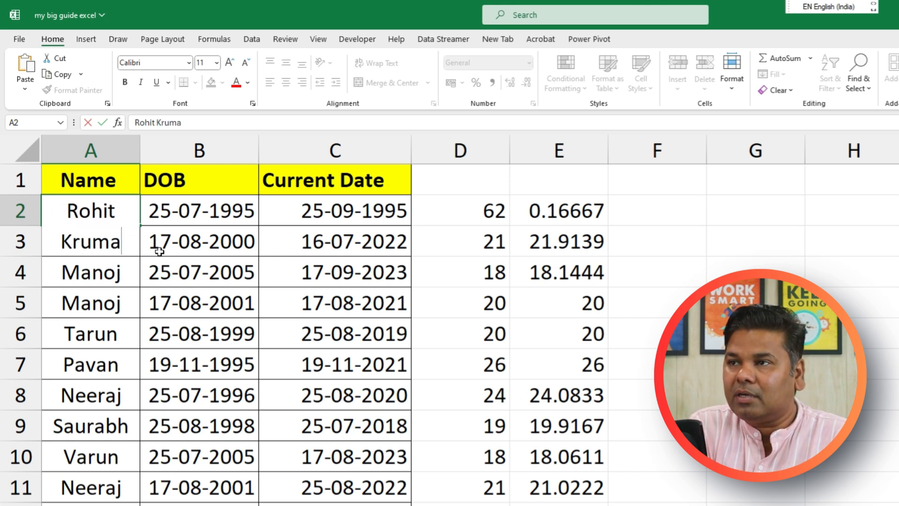
key(Return)
key(ctrl+z)
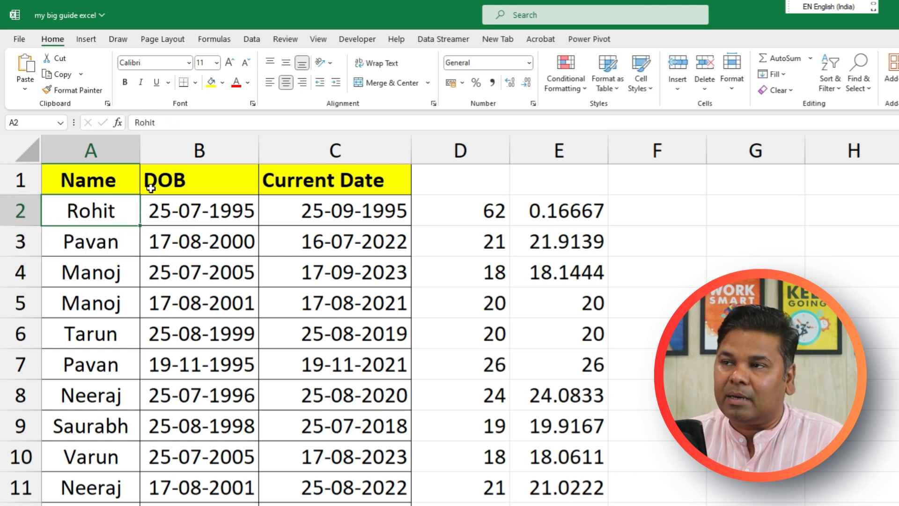
Edit cell A3 in place, append "fdf" to its name and remove the added text again
click(117, 242)
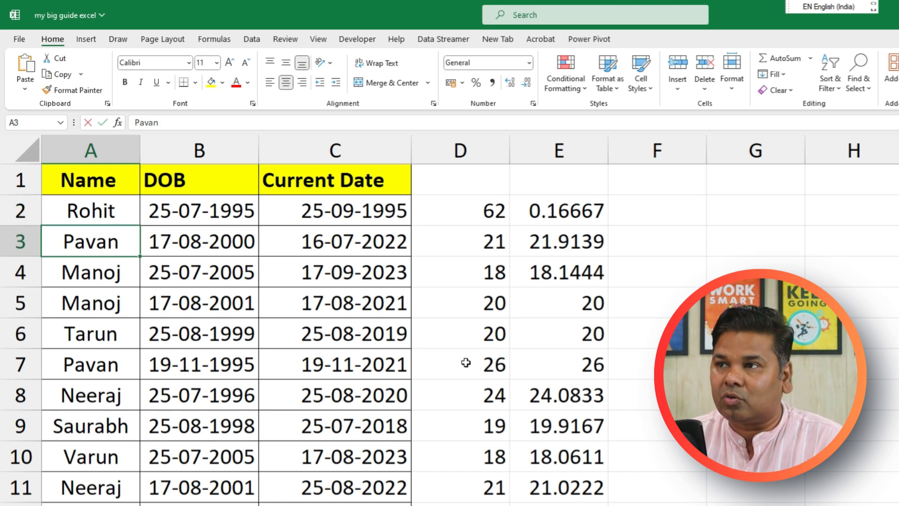
key(F2)
text(fdf)
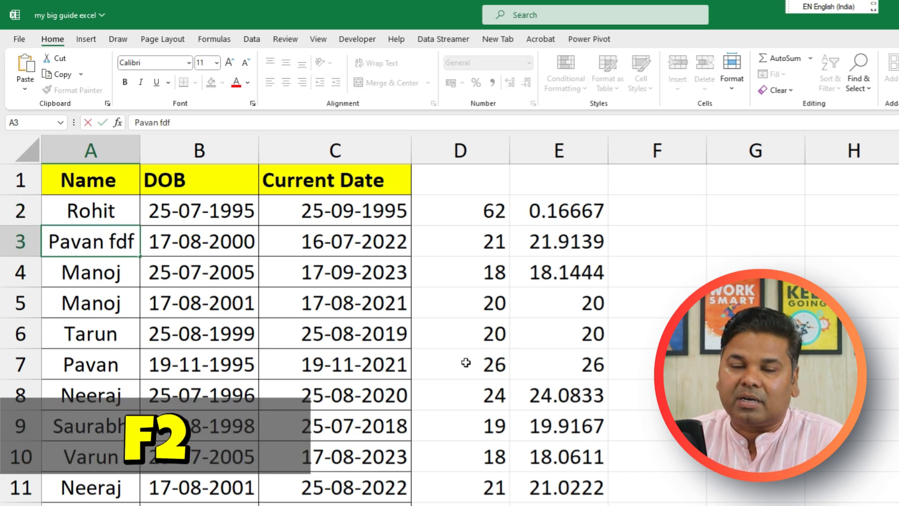
key(BackSpace)
key(BackSpace)
key(BackSpace)
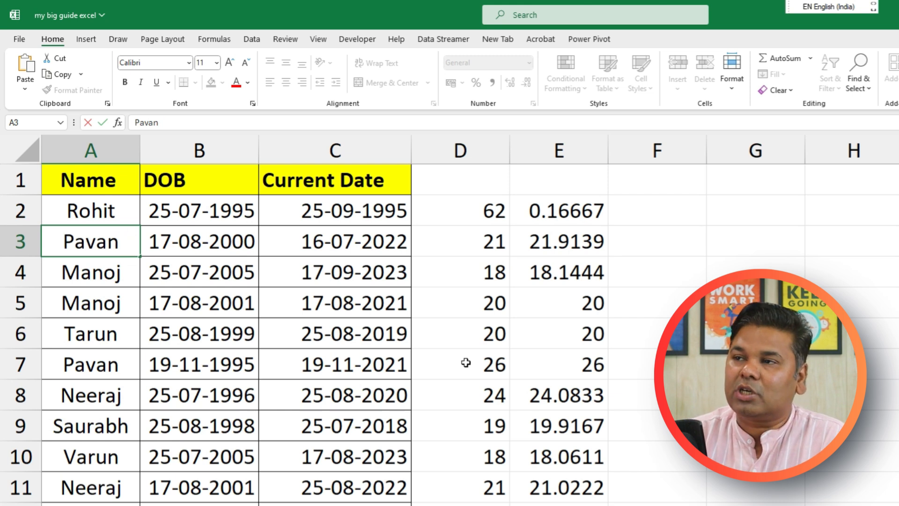
click(120, 322)
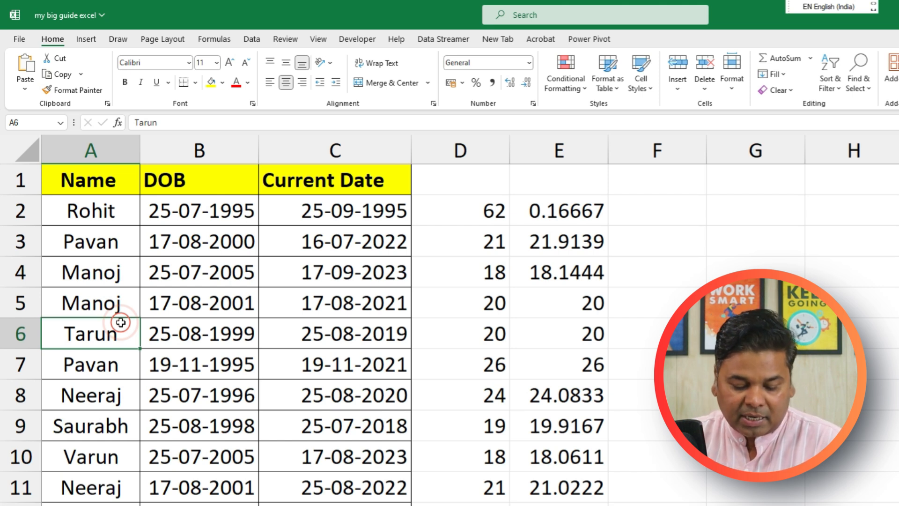
Insert a new note on cell A2
click(95, 210)
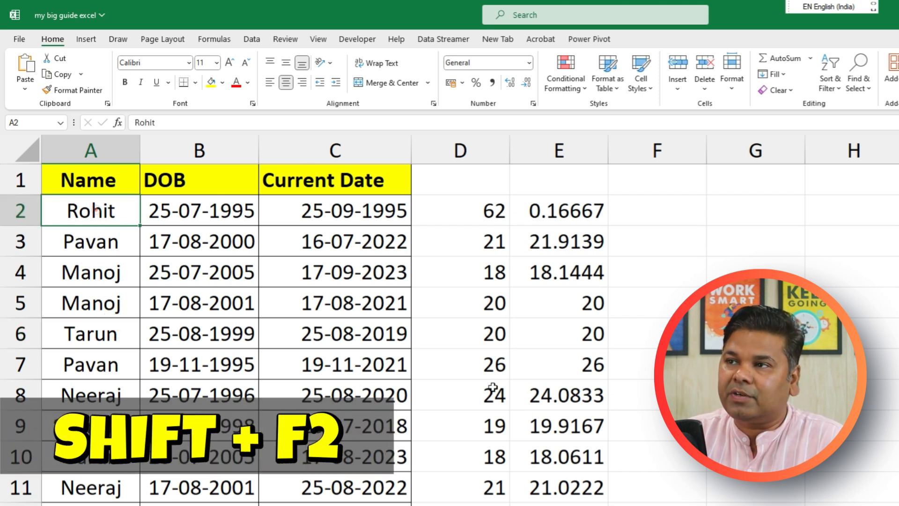
key(shift+F2)
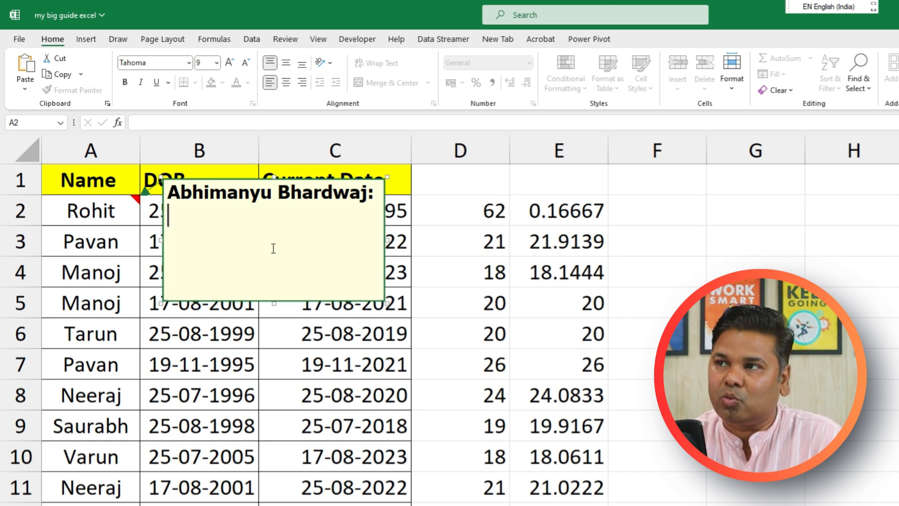
Switch the keyboard input language to Hindi (India) with Hindi Indic Input 3 for writing in the note
key(alt+shift)
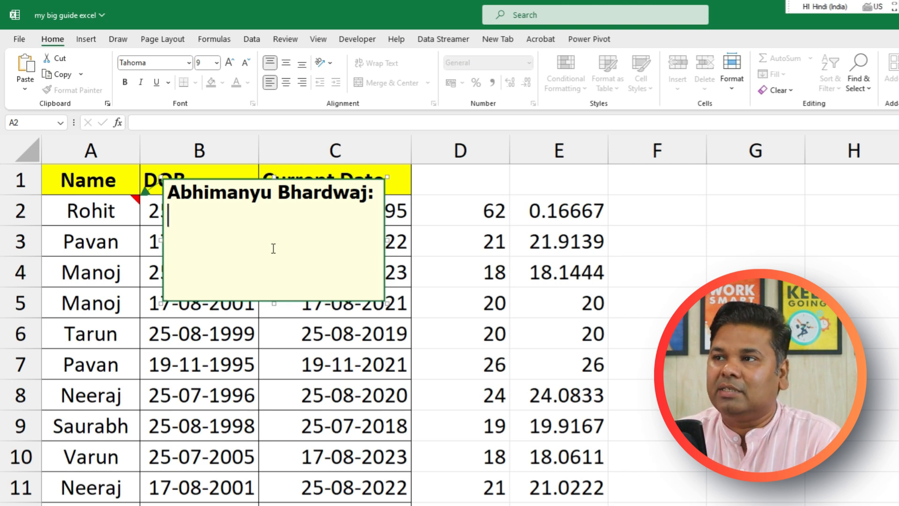
text(bd)
key(alt+shift)
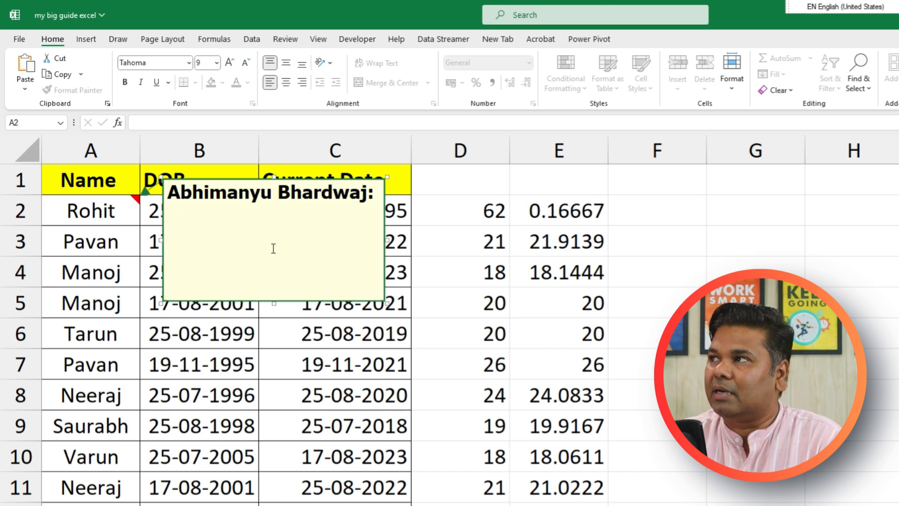
key(alt+shift)
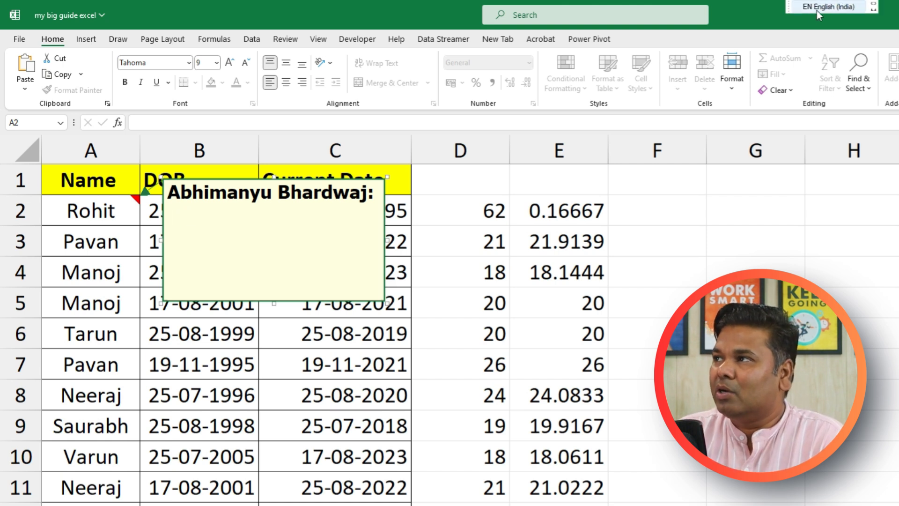
key(alt+shift)
click(872, 7)
click(876, 37)
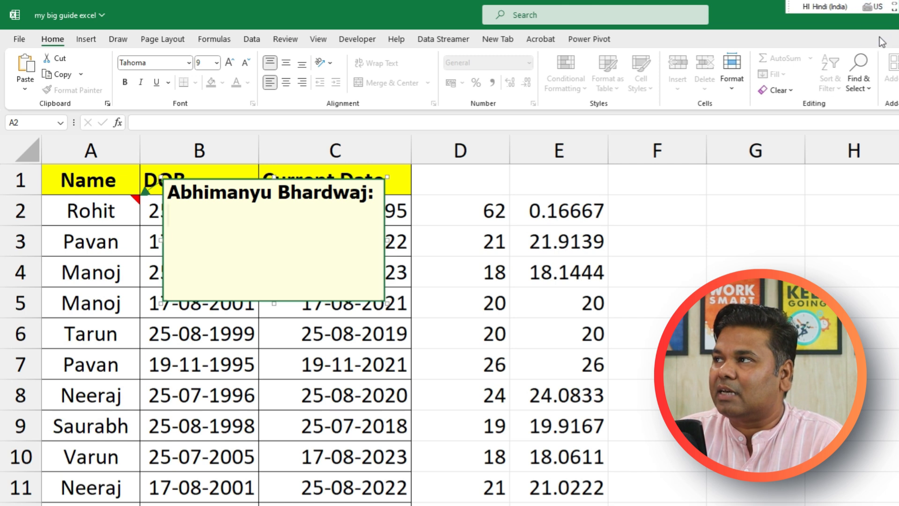
Finish editing the note and preview it on cell A2
click(657, 266)
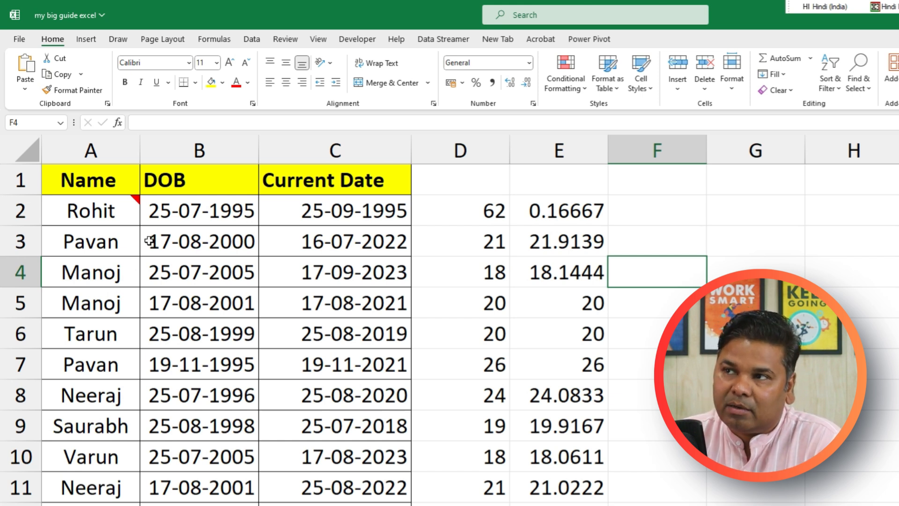
mouse_move(130, 204)
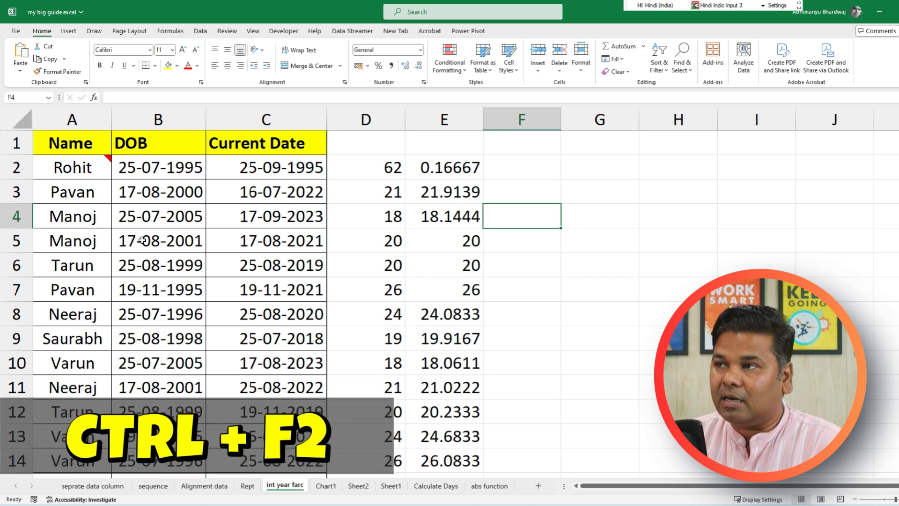
Preview how the active sheet prints, return to the worksheet, and repeat the print preview once more
click(218, 281)
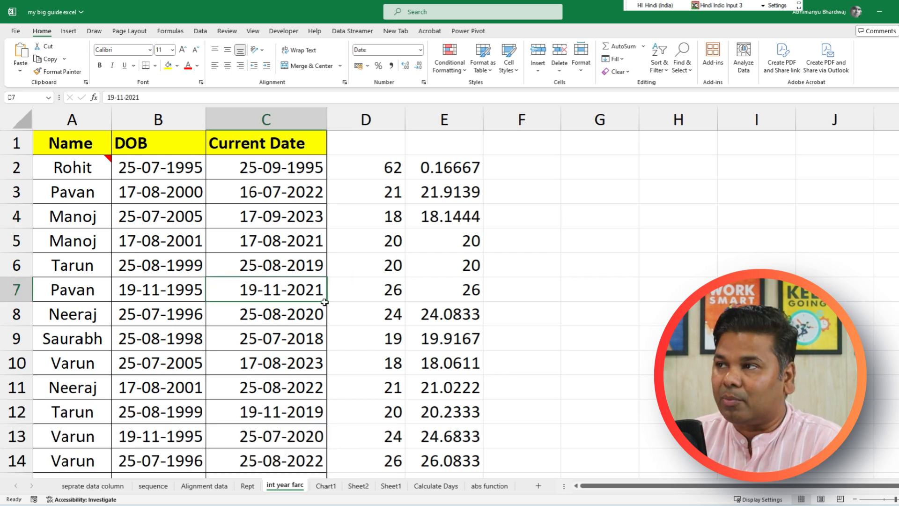
scroll(323, 301, down, 2)
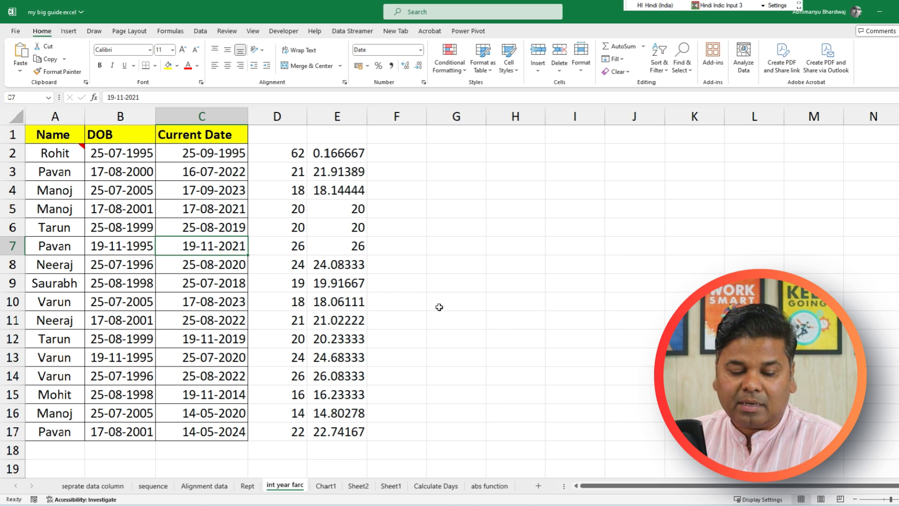
key(ctrl+p)
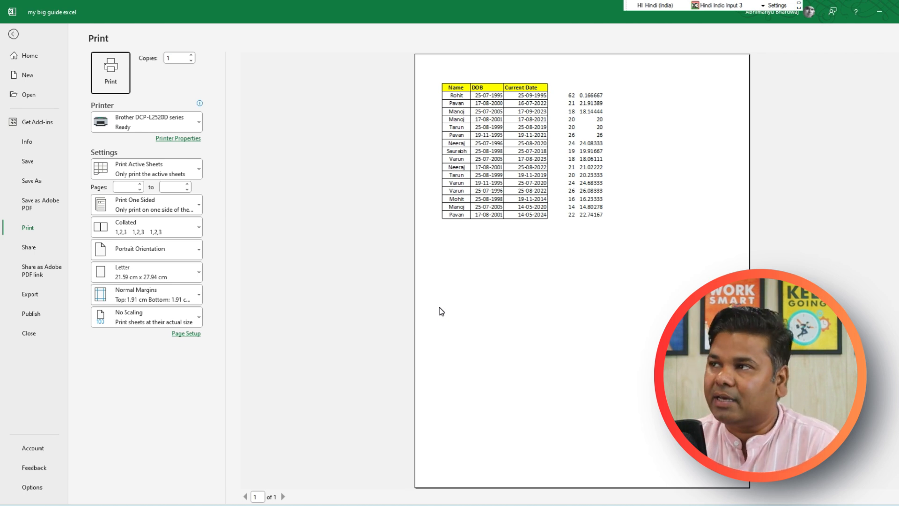
key(Escape)
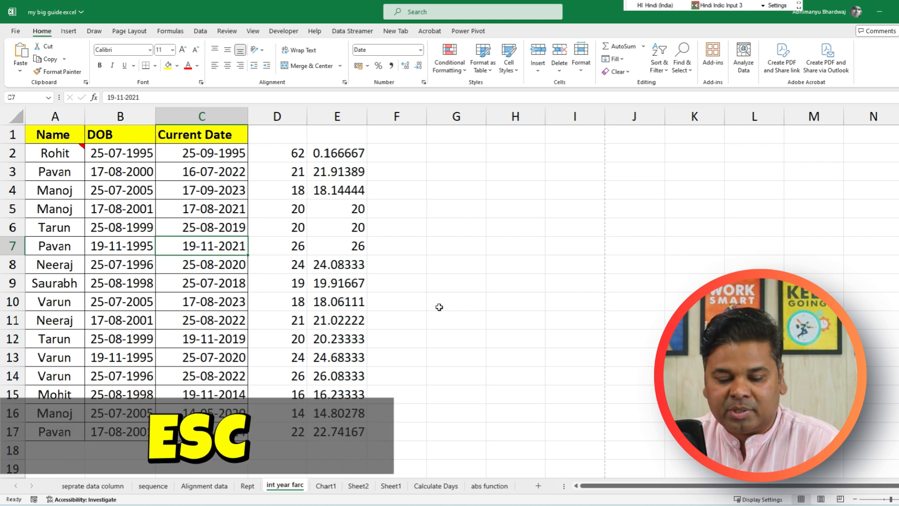
key(ctrl+p)
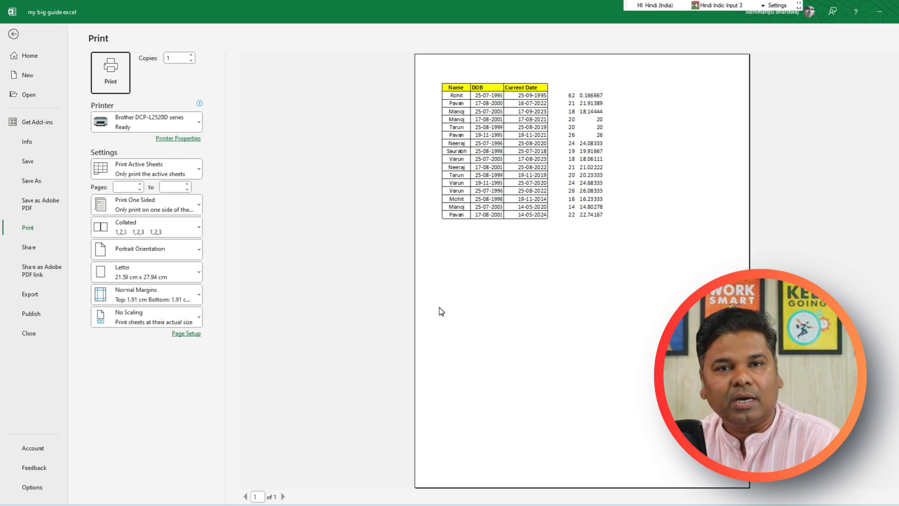
key(Escape)
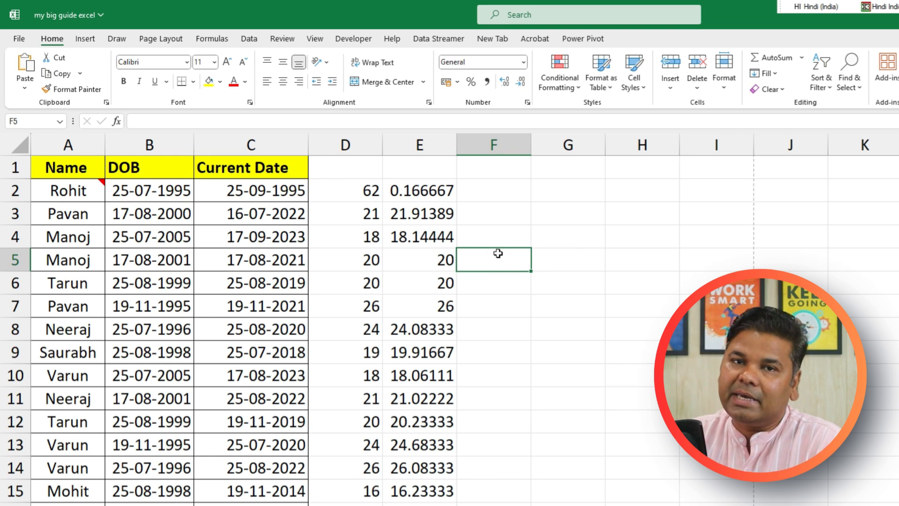
Start inserting a SUM function over D2:E2 in cell F2 and cancel it at the function arguments
click(492, 191)
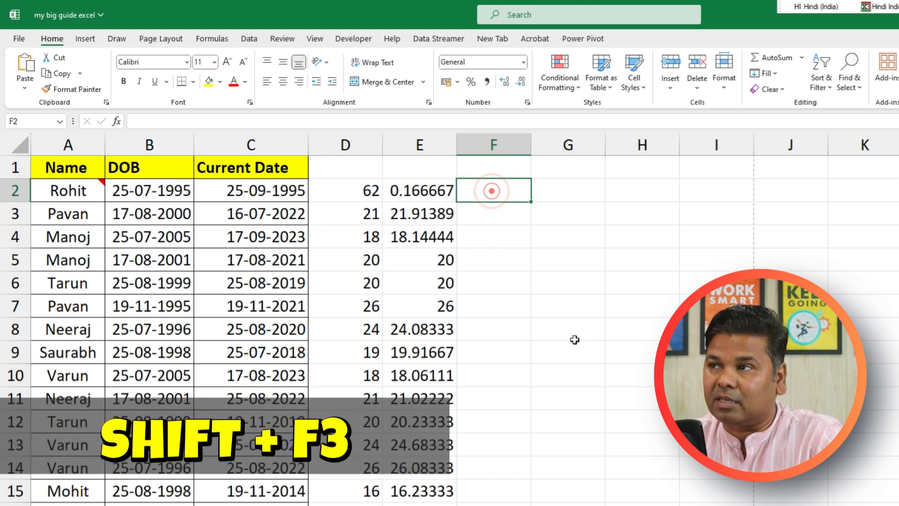
key(shift+F3)
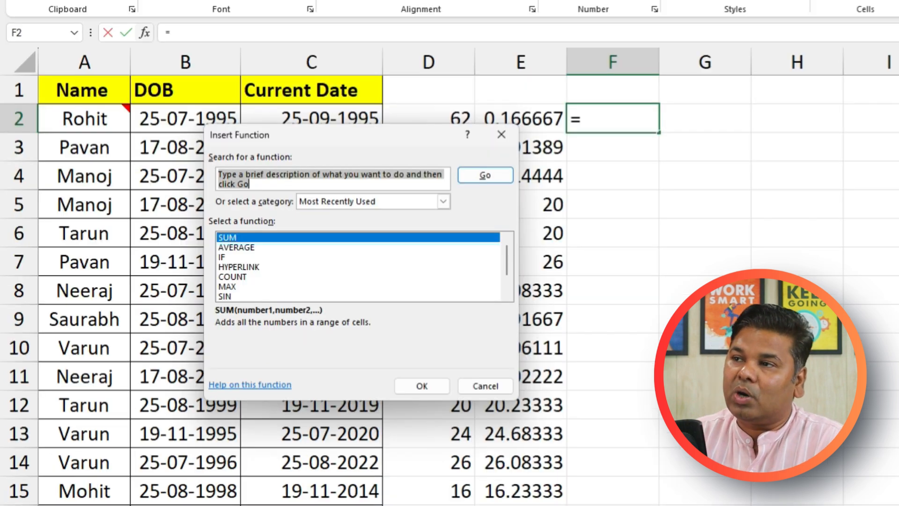
scroll(271, 293, down, 1)
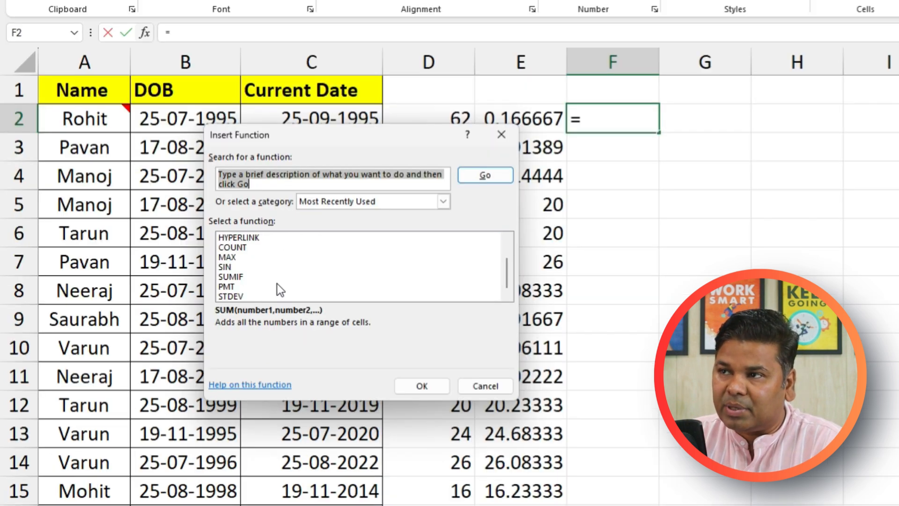
scroll(276, 283, up, 1)
click(262, 239)
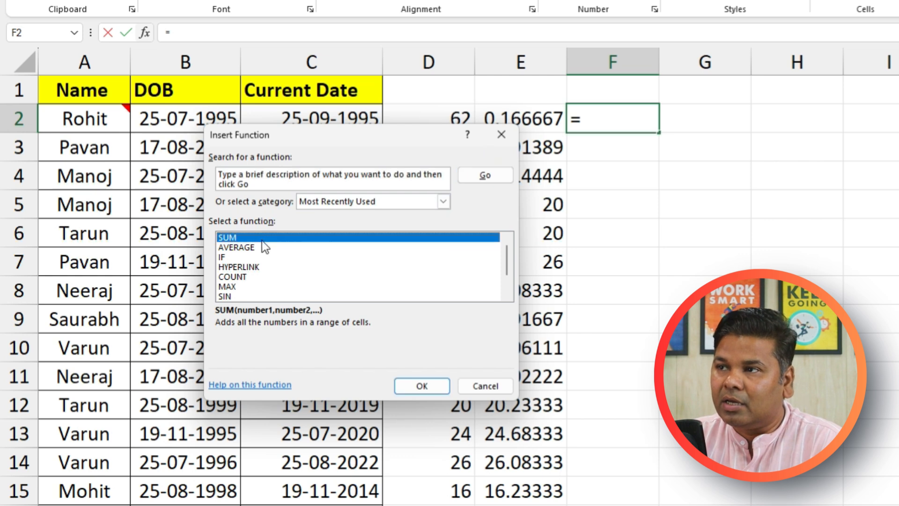
double_click(262, 239)
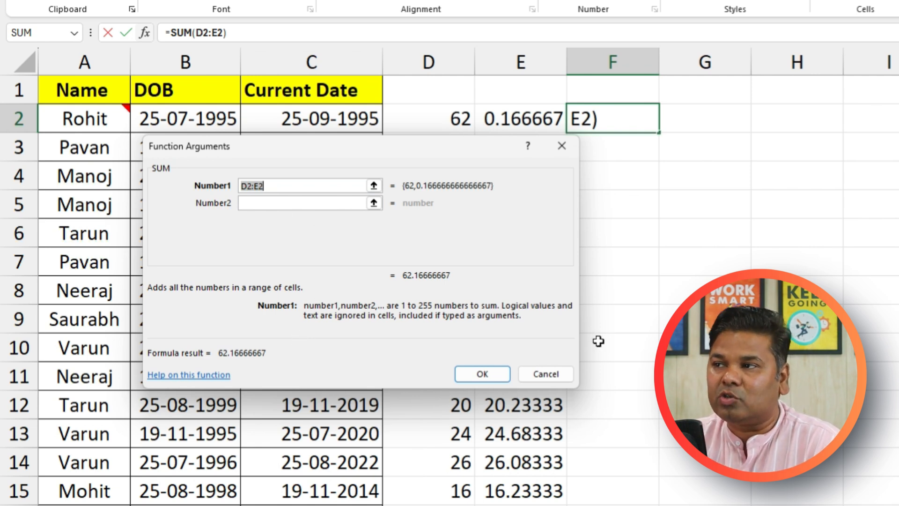
click(545, 374)
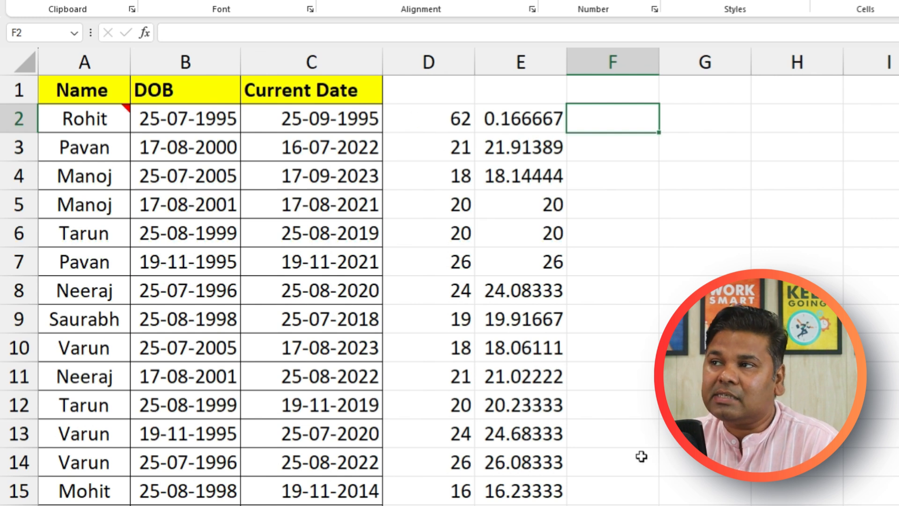
Examine the function arguments of the INT formula in cell D2 and close them without changes
click(425, 127)
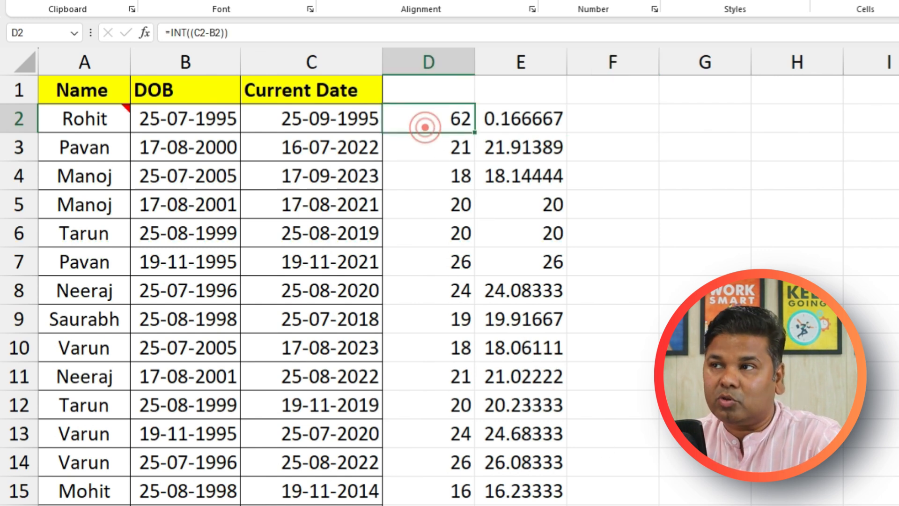
key(shift+F3)
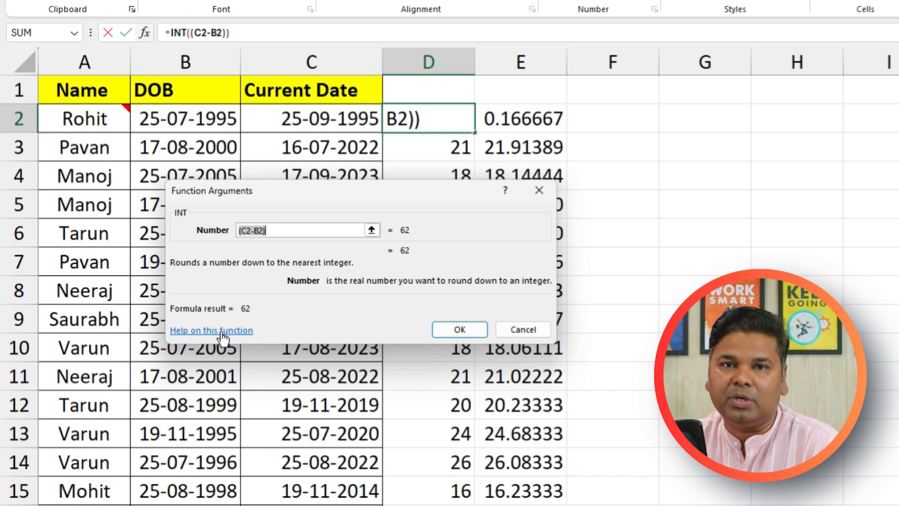
key(Return)
click(667, 284)
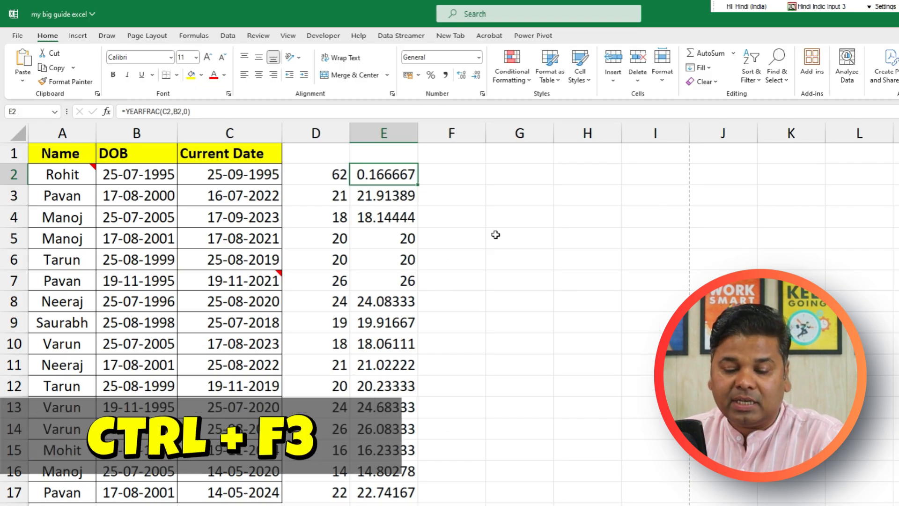
Open the Name Manager, move it clear of the data to view its list, and close it
key(ctrl+F3)
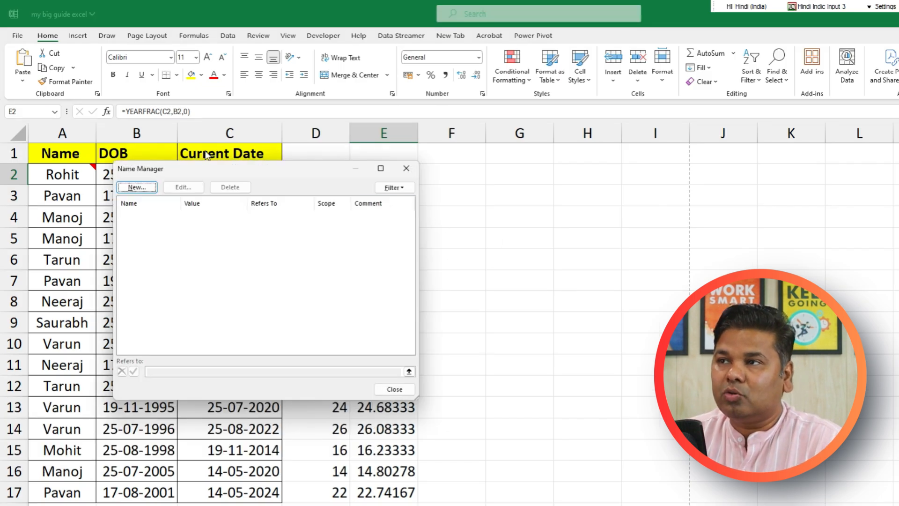
drag(197, 170, 528, 169)
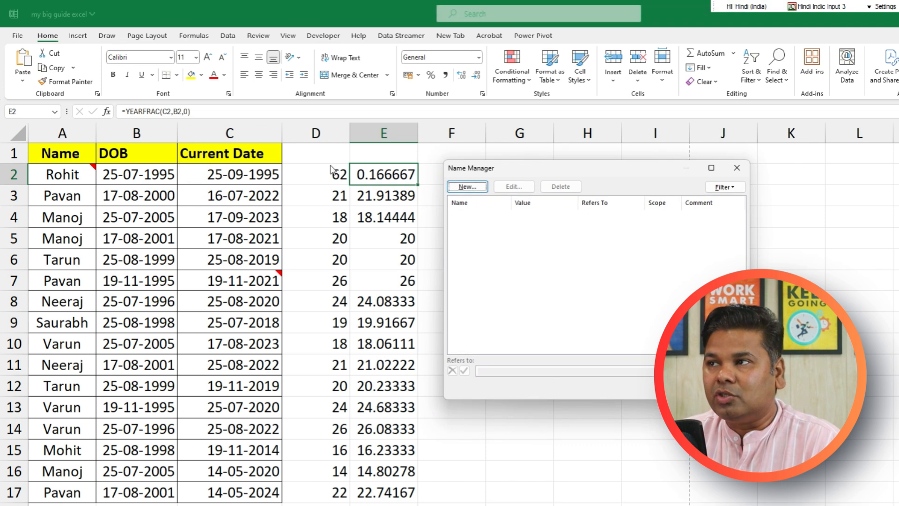
click(736, 168)
Start defining a new workbook-scoped name for range D2:D17 through the Name Manager and cancel it
drag(311, 172, 310, 490)
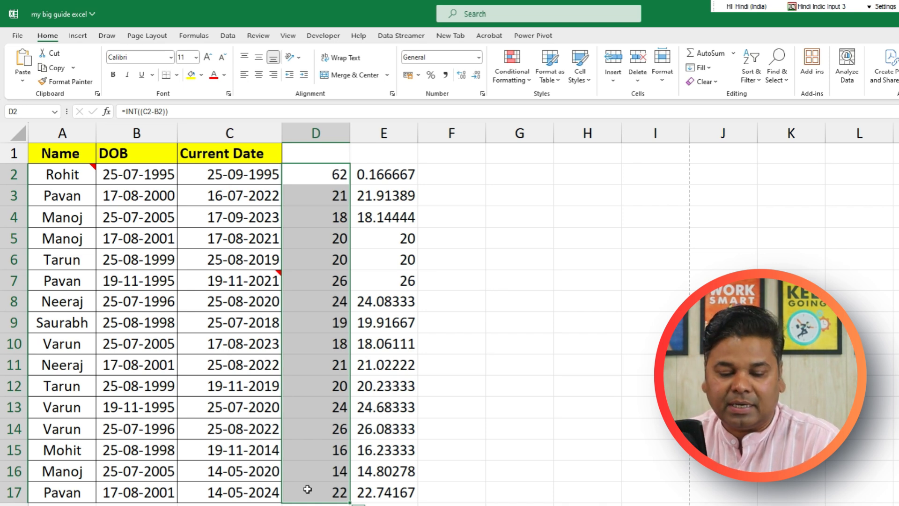
key(ctrl+F3)
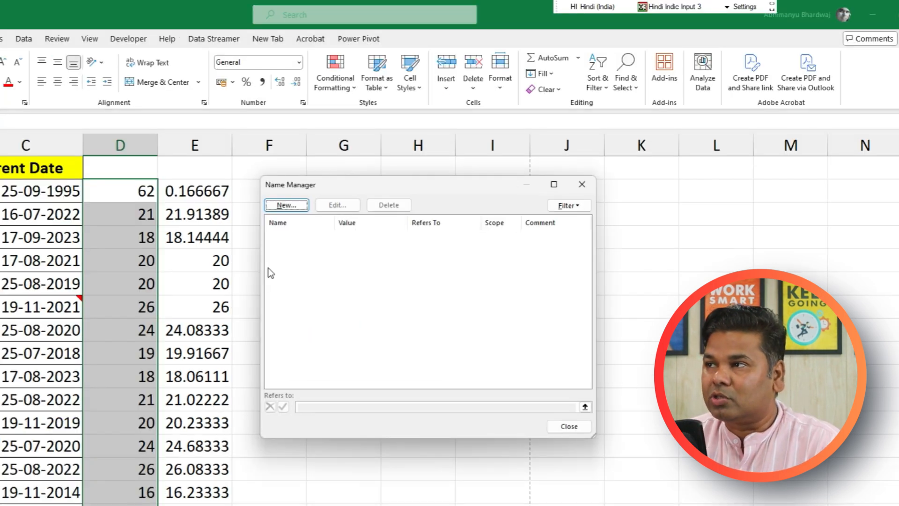
click(282, 206)
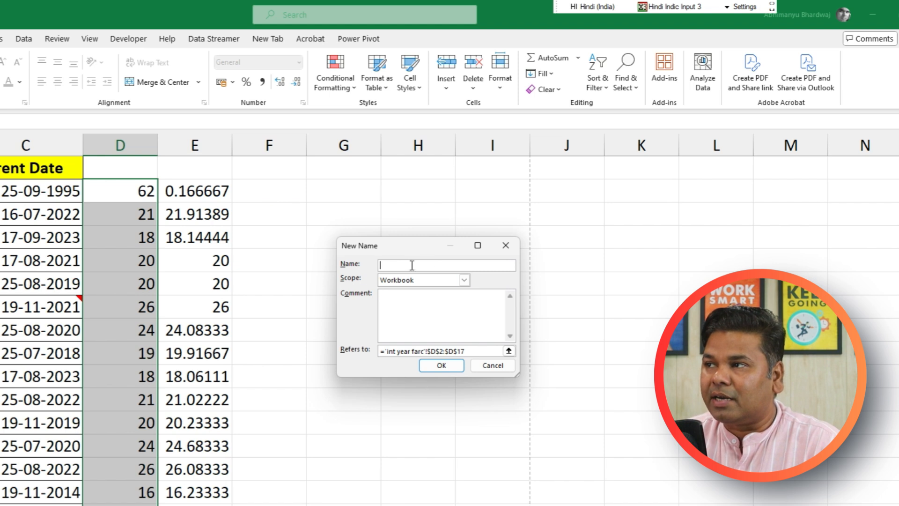
click(507, 245)
key(Escape)
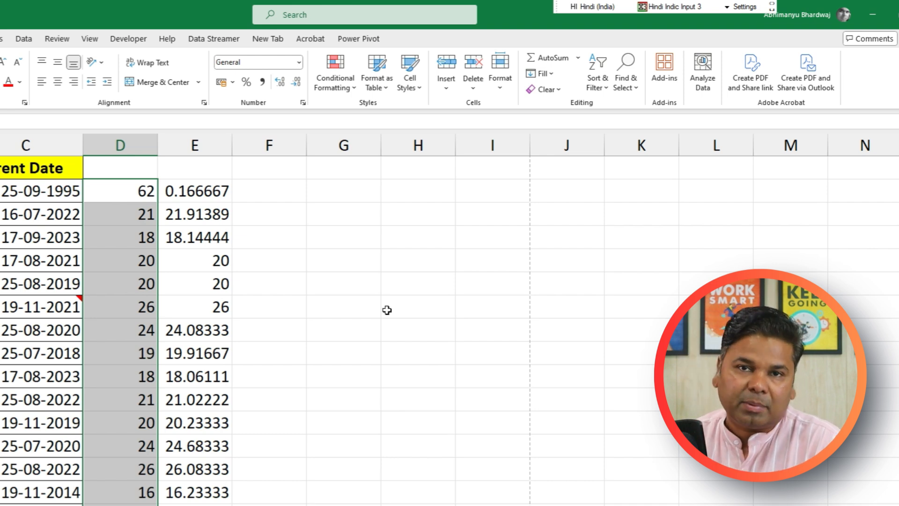
Try entering the Hindi text के as a name for D2:D17 in the Name Box, and discard the entry
key(alt+F3)
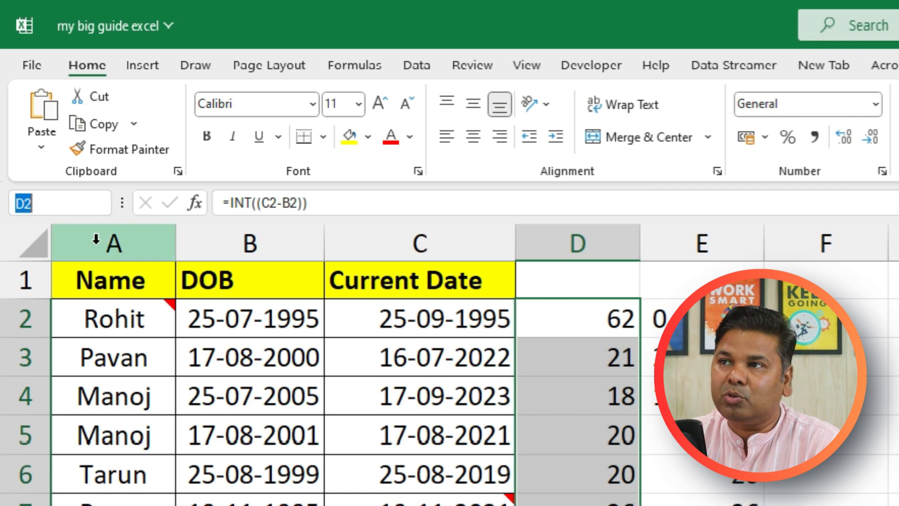
text(के)
drag(77, 197, 4, 193)
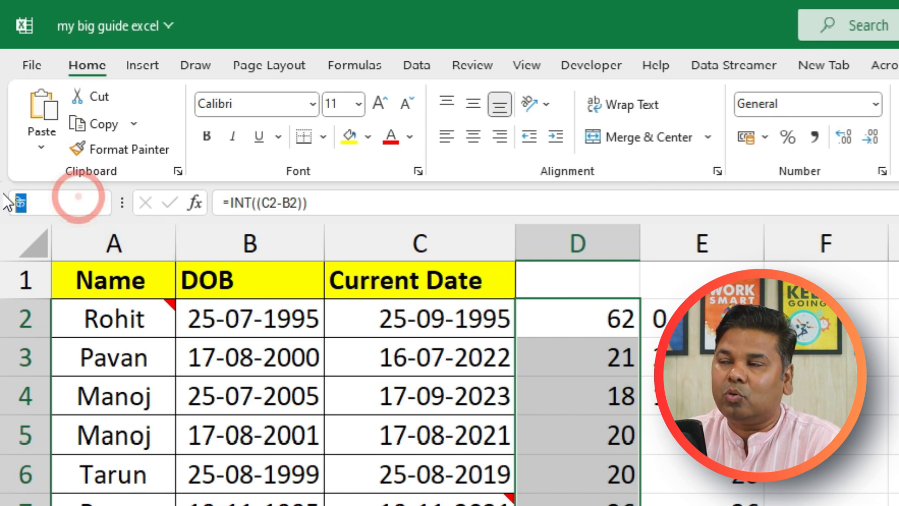
key(BackSpace)
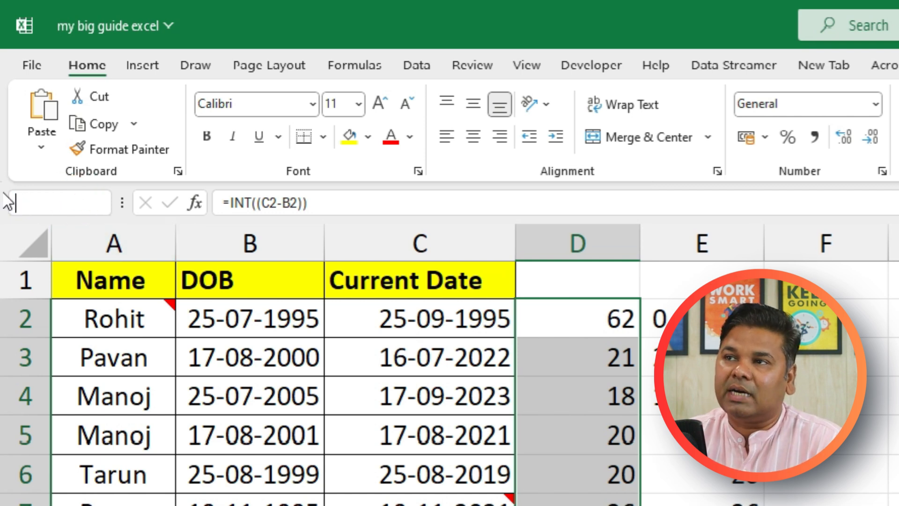
key(ctrl+z)
key(ctrl+z)
key(ctrl+z)
key(ctrl+z)
click(814, 434)
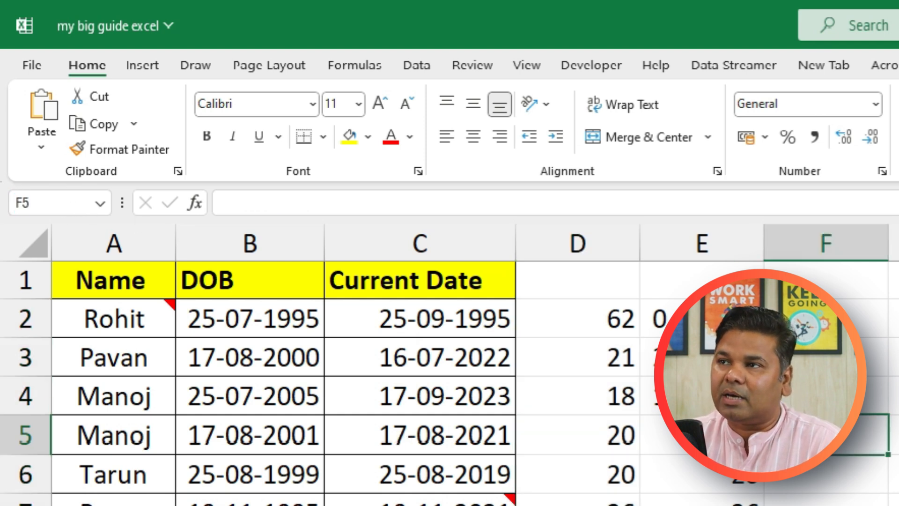
Select the values in column D from D2 down and view the Name Box's list of defined names
drag(594, 293, 591, 505)
click(594, 322)
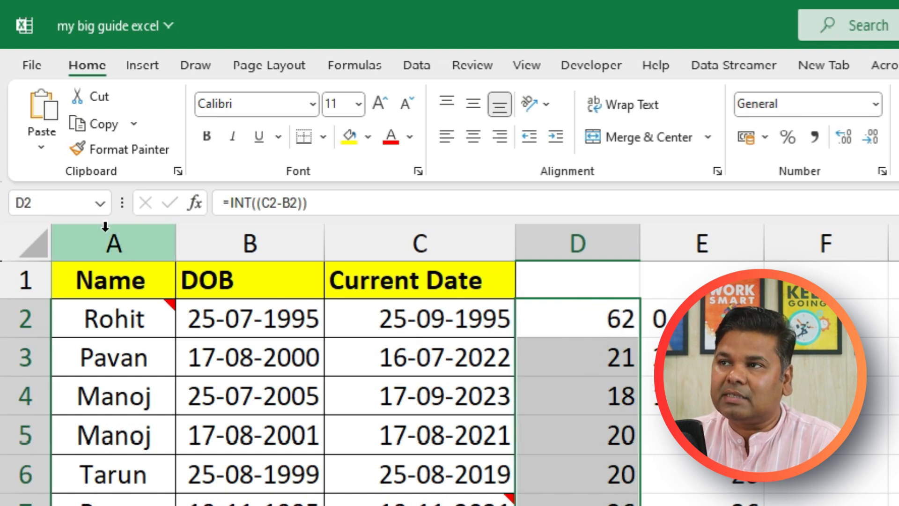
click(101, 205)
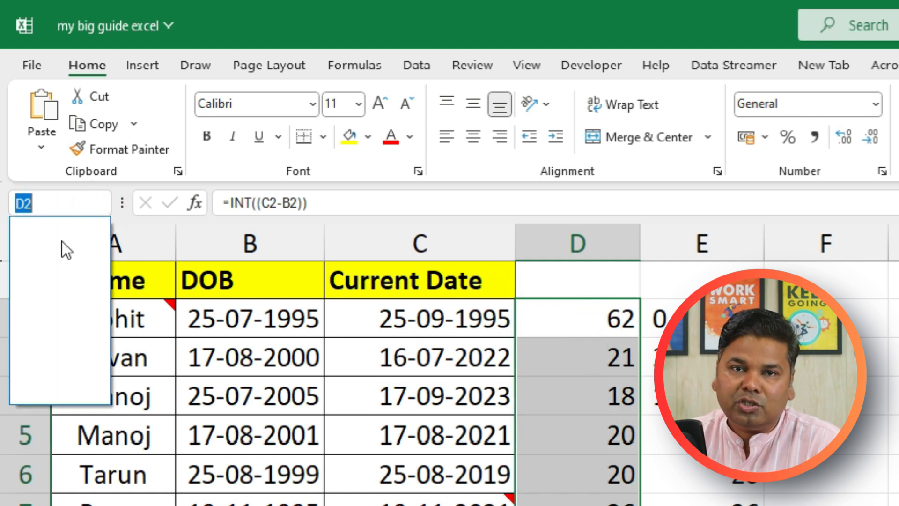
click(857, 488)
click(892, 499)
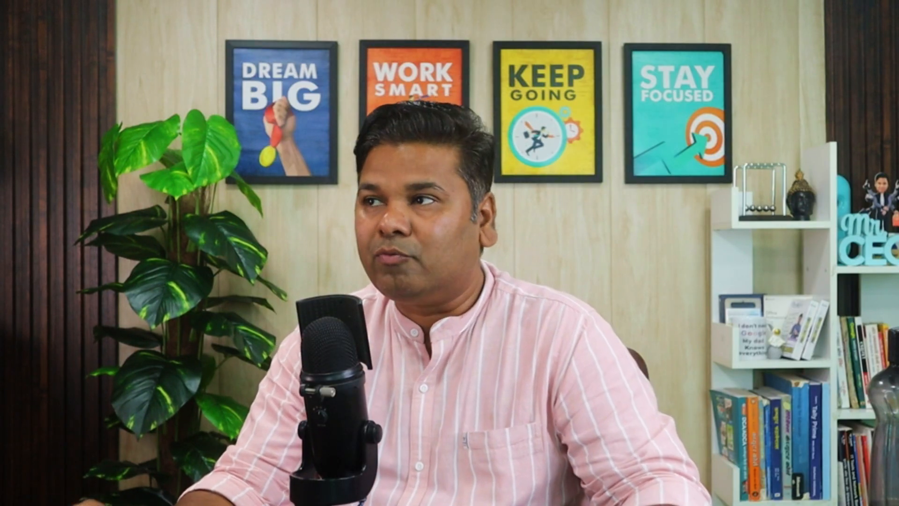
Switch the keyboard input to English (United States) and begin a formula in cell G2 that references C2:C9
click(432, 218)
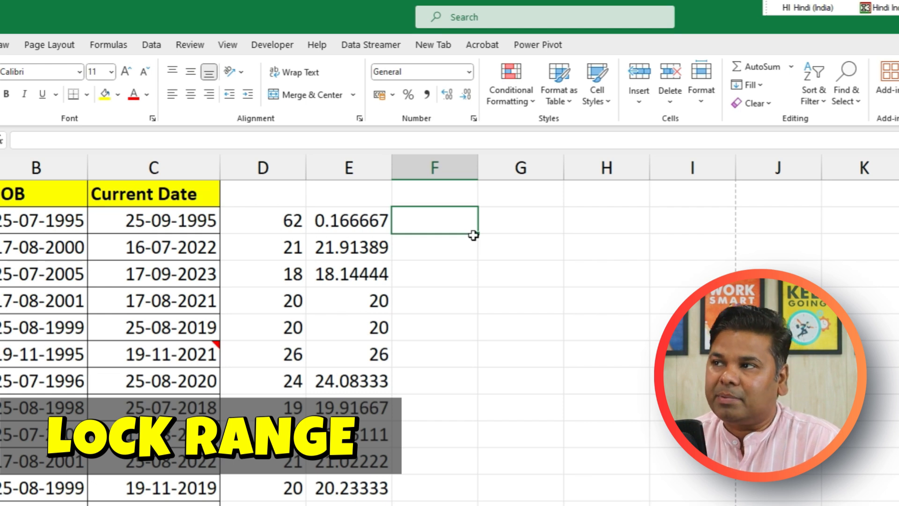
click(515, 225)
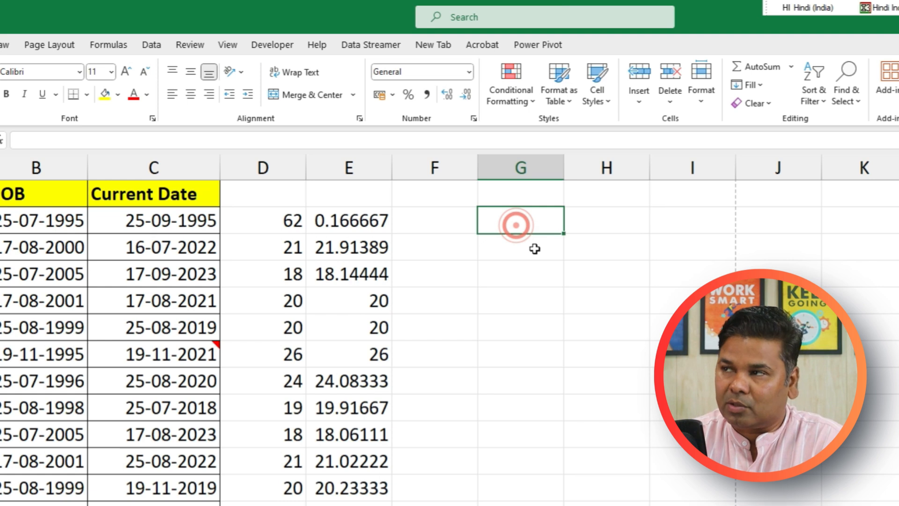
key(alt+shift)
text(=)
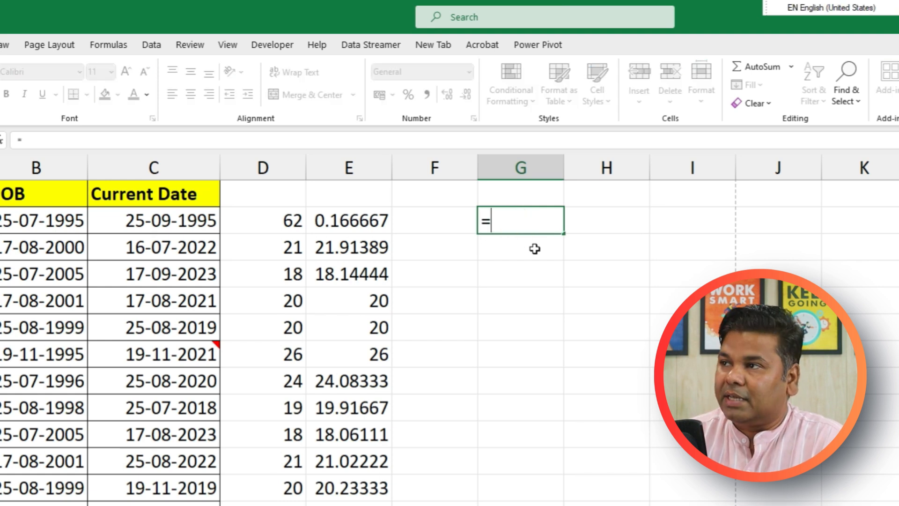
drag(205, 221, 199, 268)
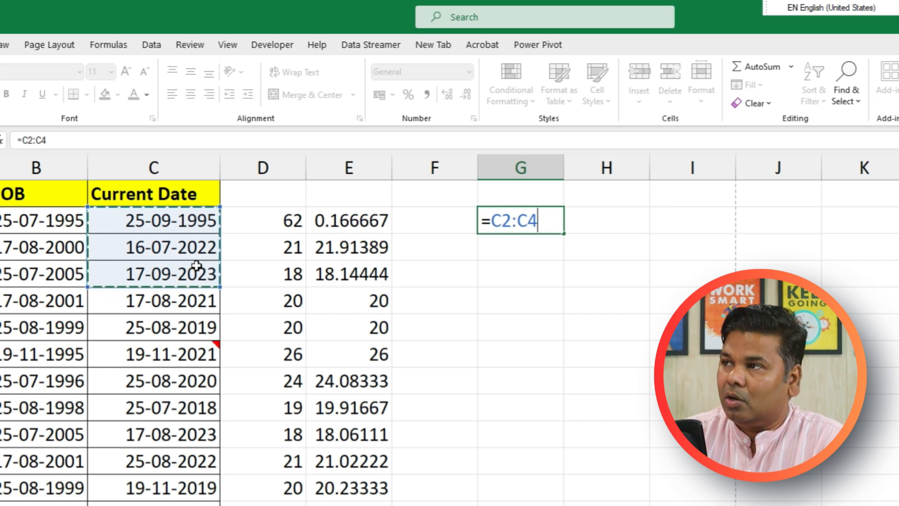
key(shift+Left)
key(Right)
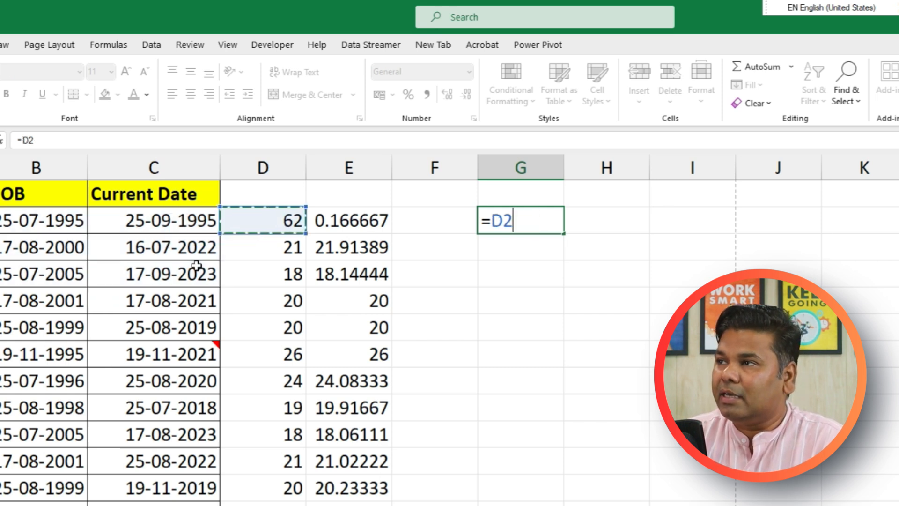
drag(145, 228, 159, 407)
Make both ends of the range reference in G2's formula absolute as $C$2:$C$9, and discard the formula
drag(490, 221, 512, 222)
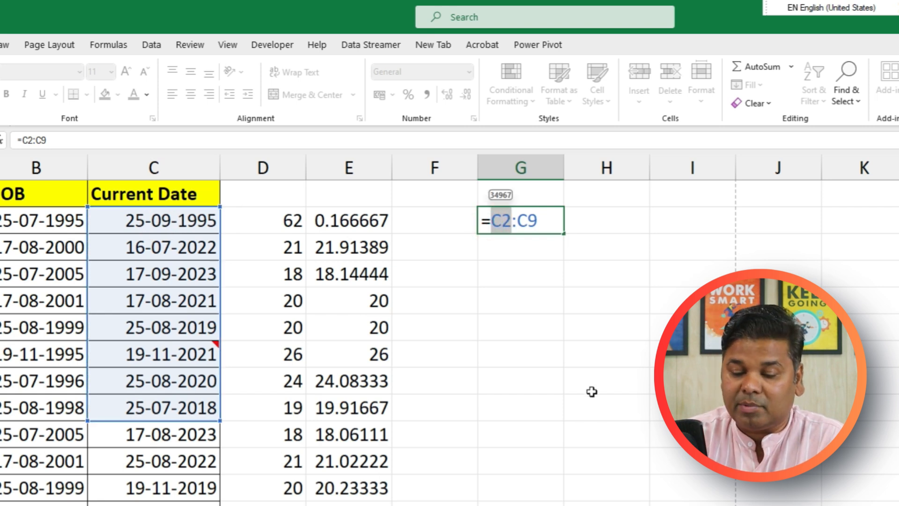
key(F4)
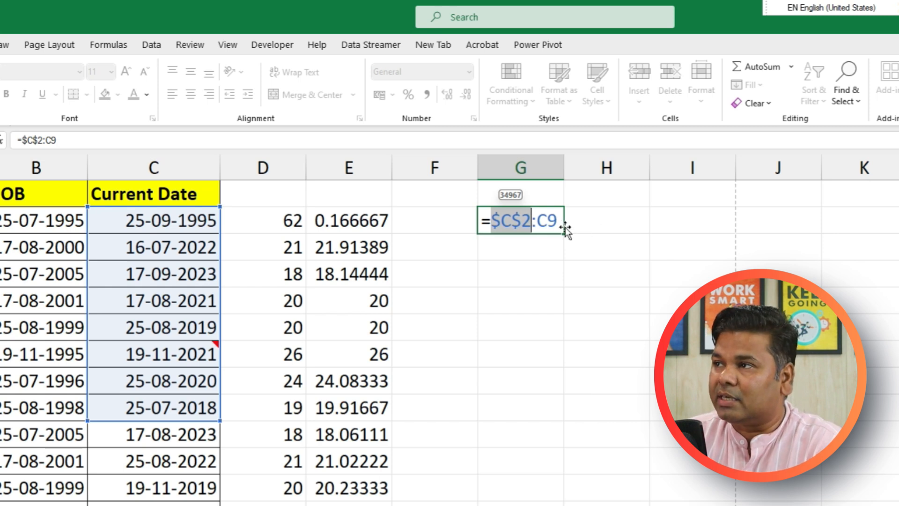
click(548, 220)
double_click(548, 220)
key(F4)
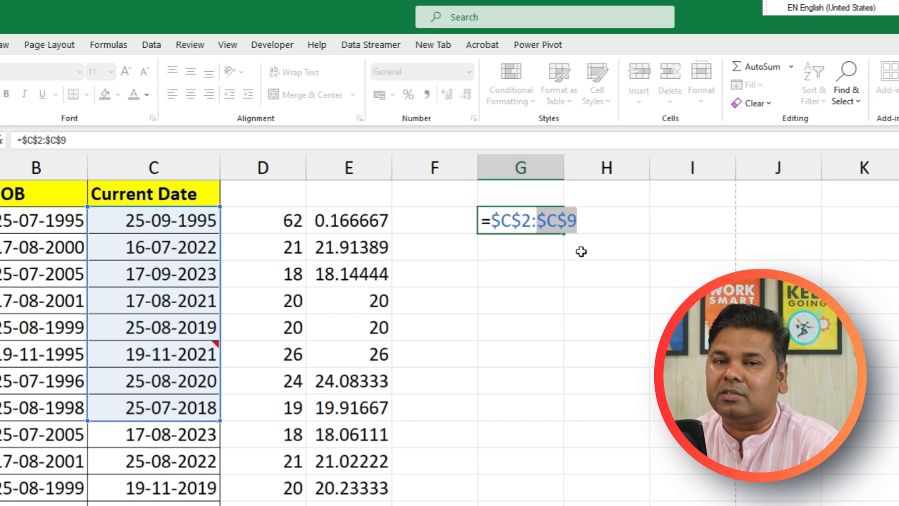
key(Escape)
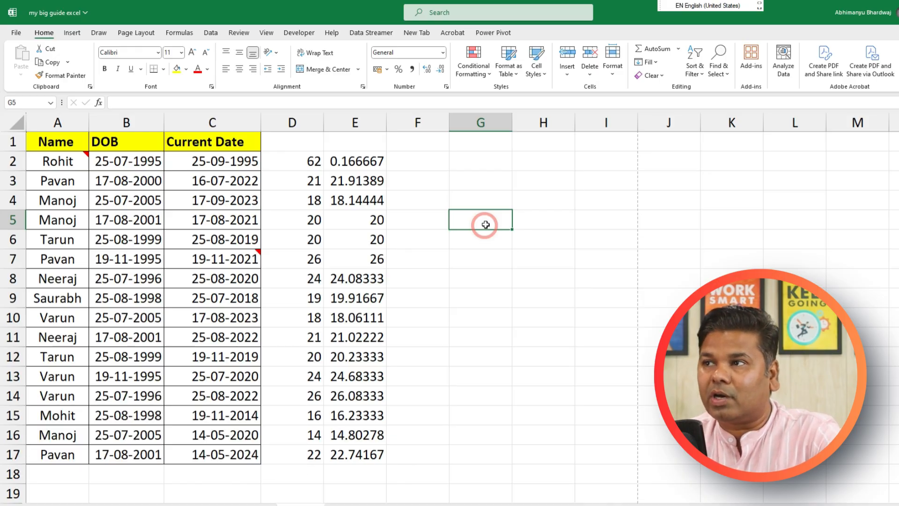
Start closing the workbook and cancel without saving, and try to quit the whole application
key(ctrl+F4)
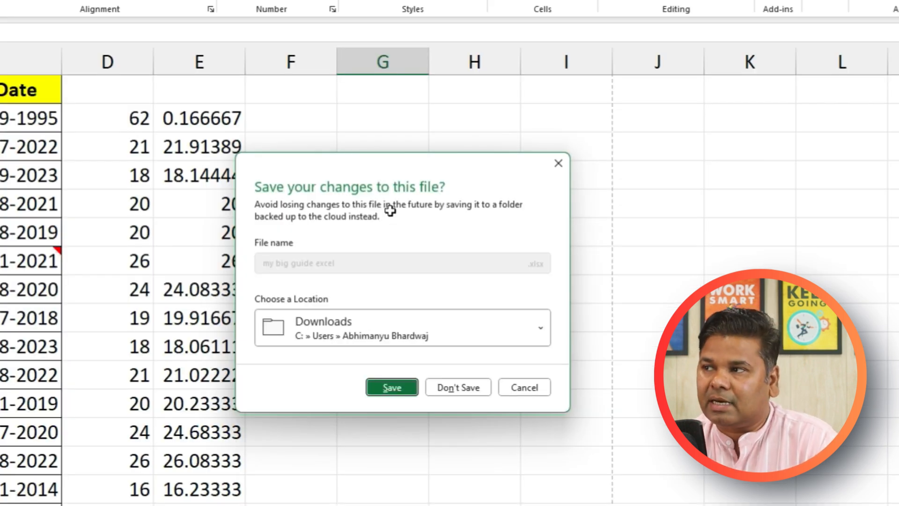
key(Escape)
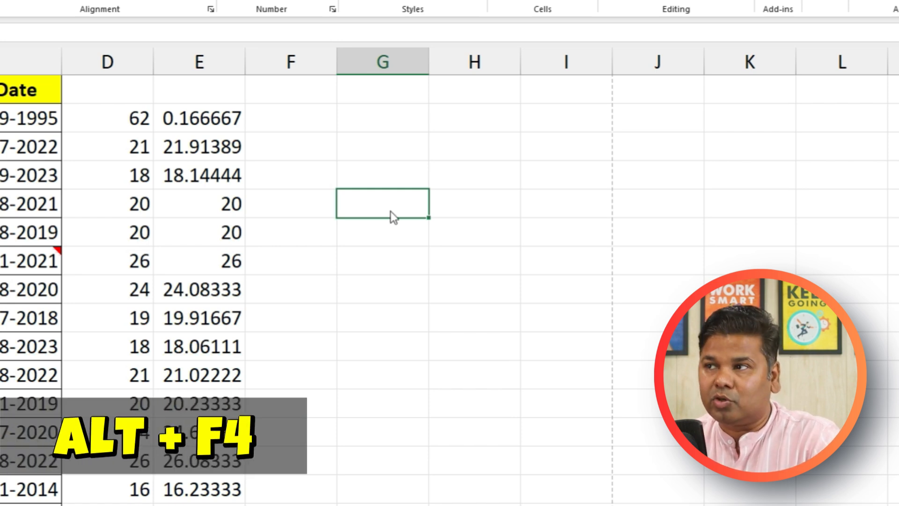
key(alt+F4)
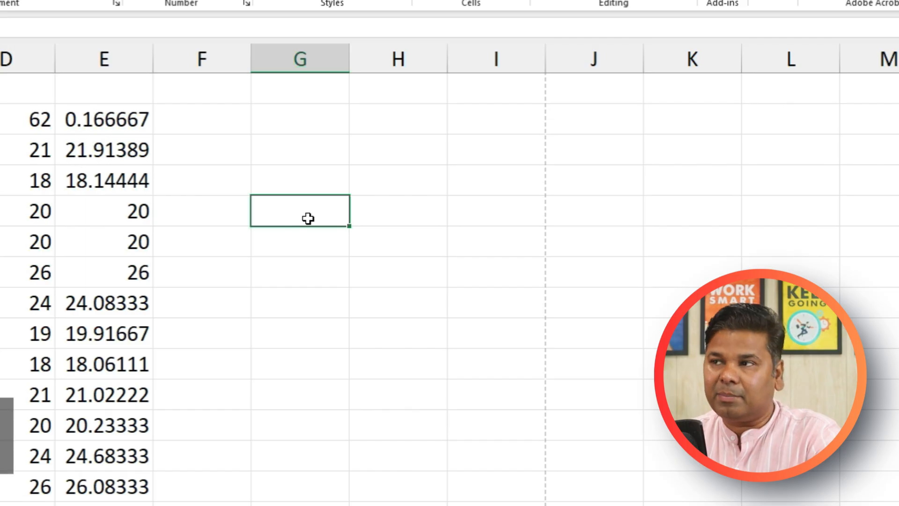
Bring up the Go To dialog, dismiss it, and reopen it to reach its Special options
key(F5)
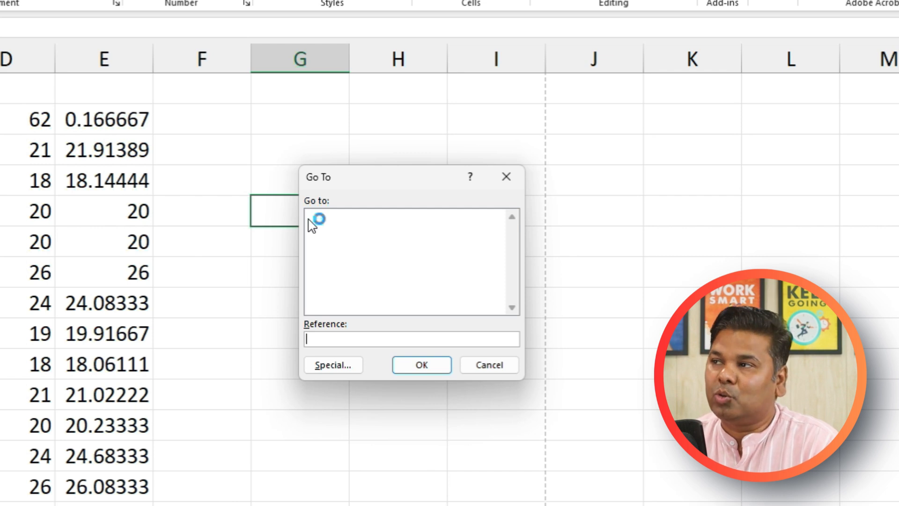
key(Escape)
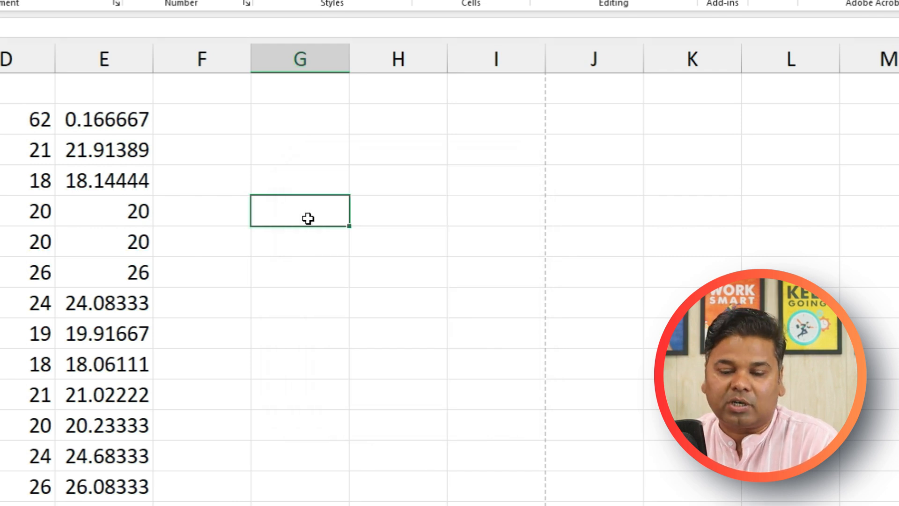
key(F5)
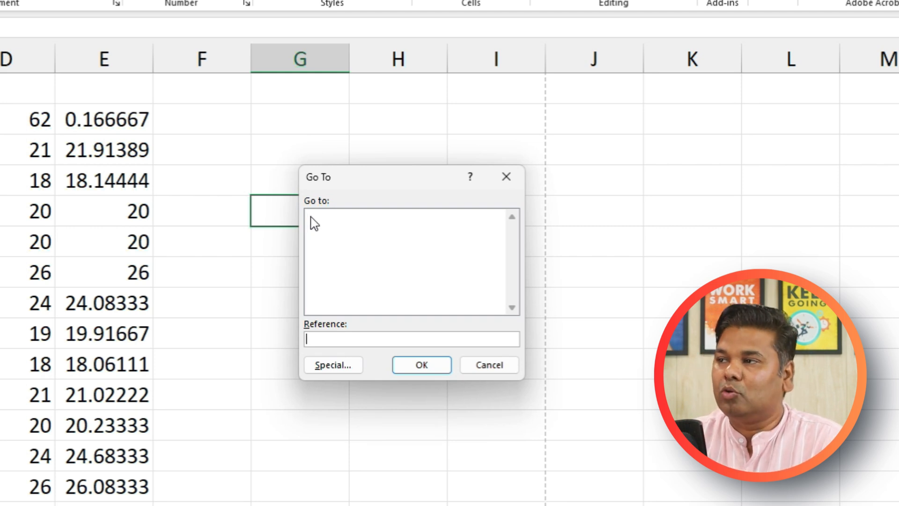
click(341, 366)
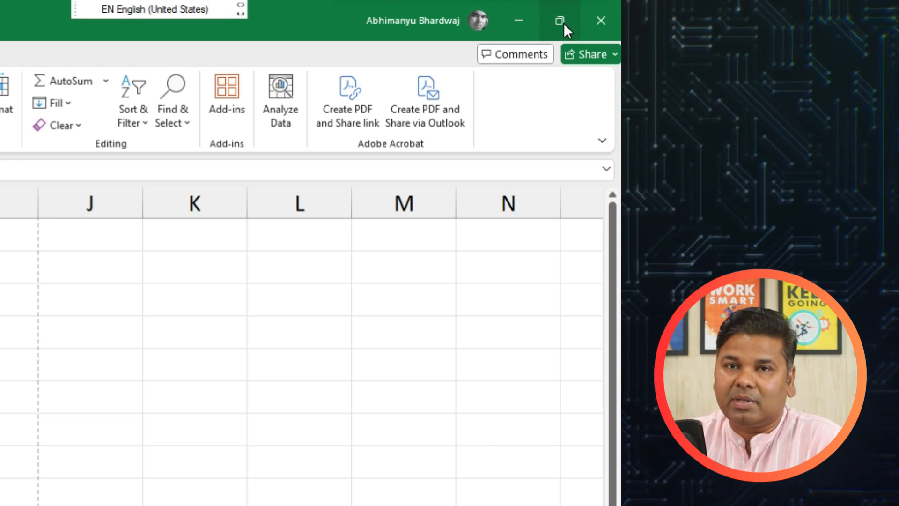
Toggle the my big guide excel window between its maximized and restored sizes
click(564, 27)
click(427, 295)
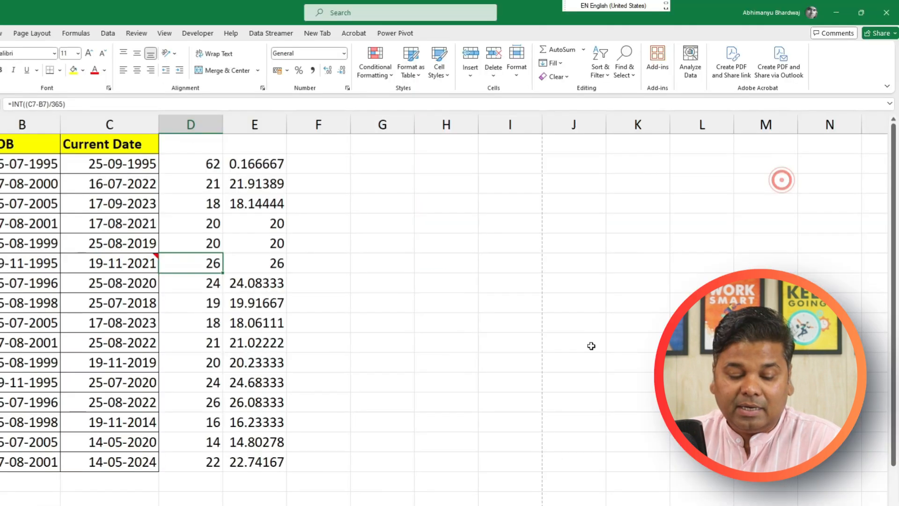
key(ctrl+F5)
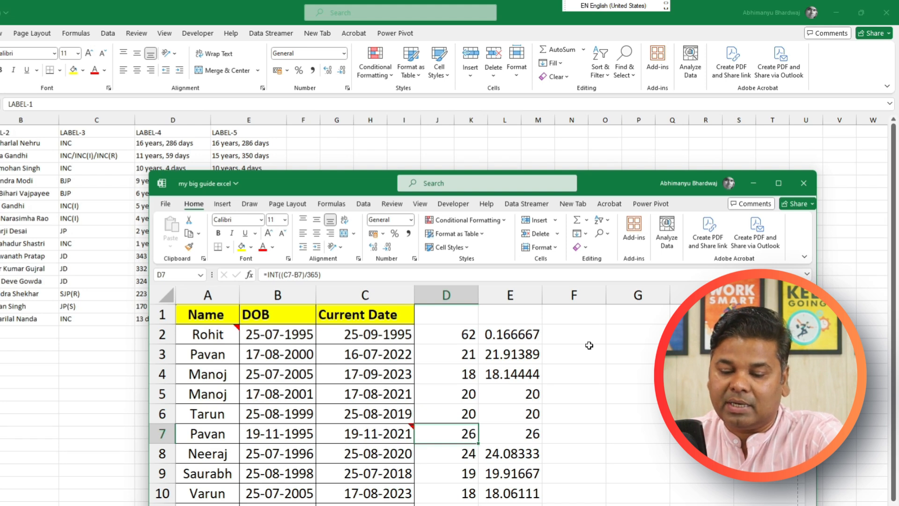
click(778, 183)
key(ctrl+F5)
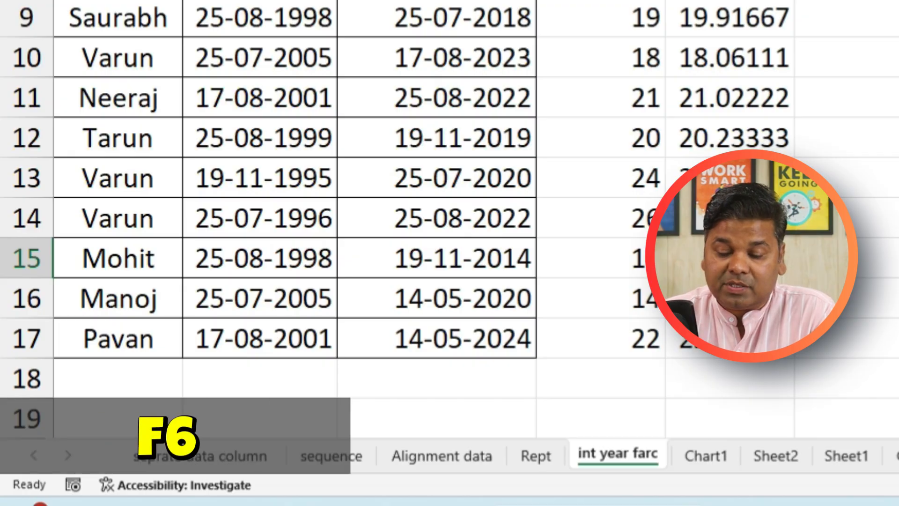
Cycle the keyboard focus from the worksheet through the sheet tabs and status bar to the ribbon
key(F6)
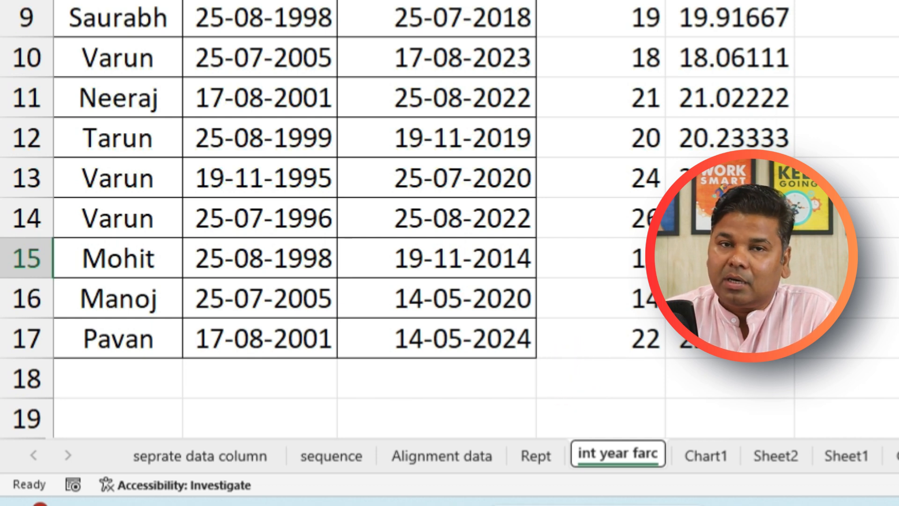
key(F6)
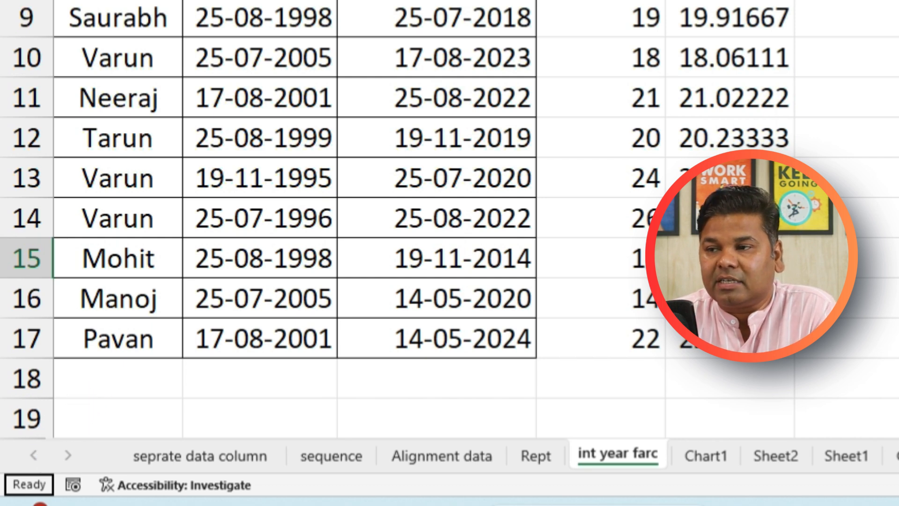
key(F6)
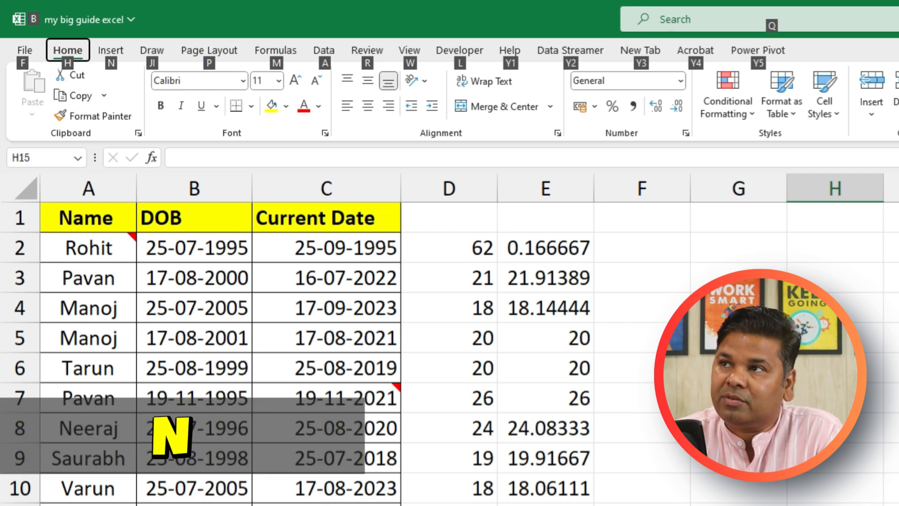
Start inserting a table at cell H15 using the ribbon's key tips and cancel it
key(n)
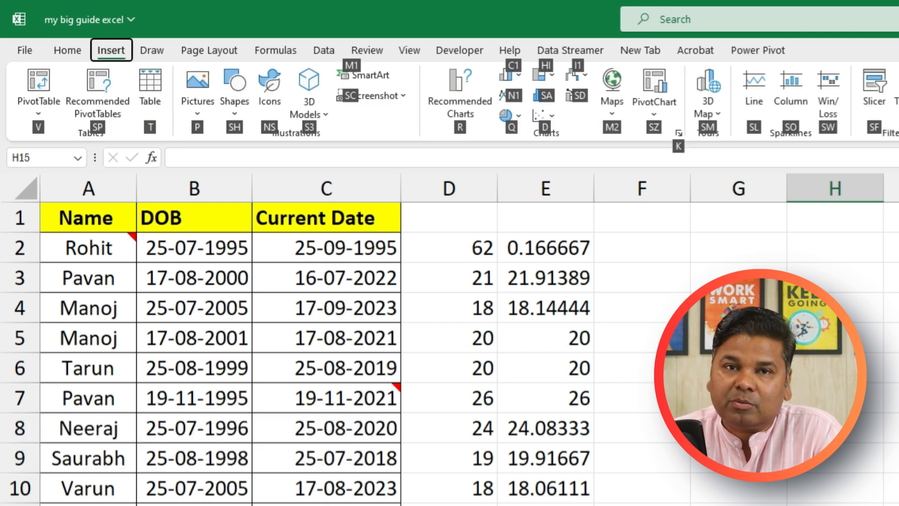
key(t)
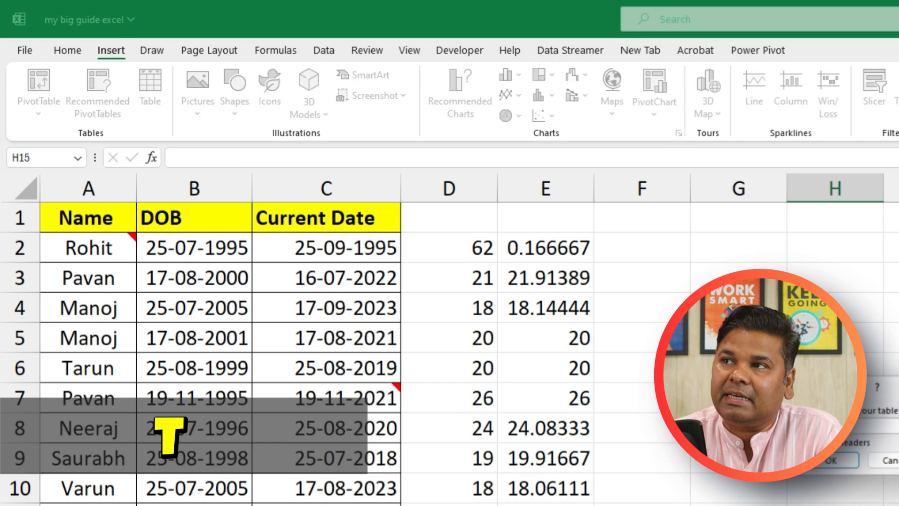
key(Escape)
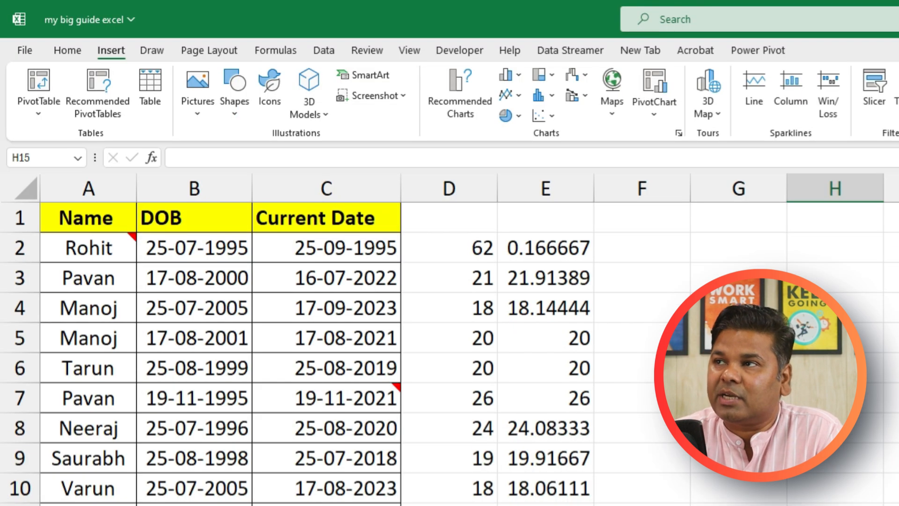
key(alt)
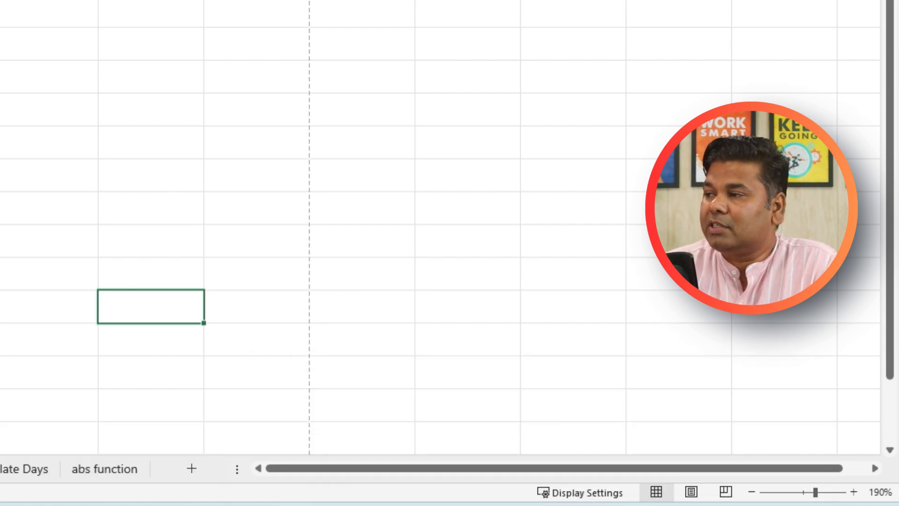
Select cell G8, and cycle between the open workbooks SINGLE_20240525_130212 (1) and my big guide excel, ending on my big guide excel
mouse_move(529, 505)
click(150, 192)
click(58, 82)
click(575, 331)
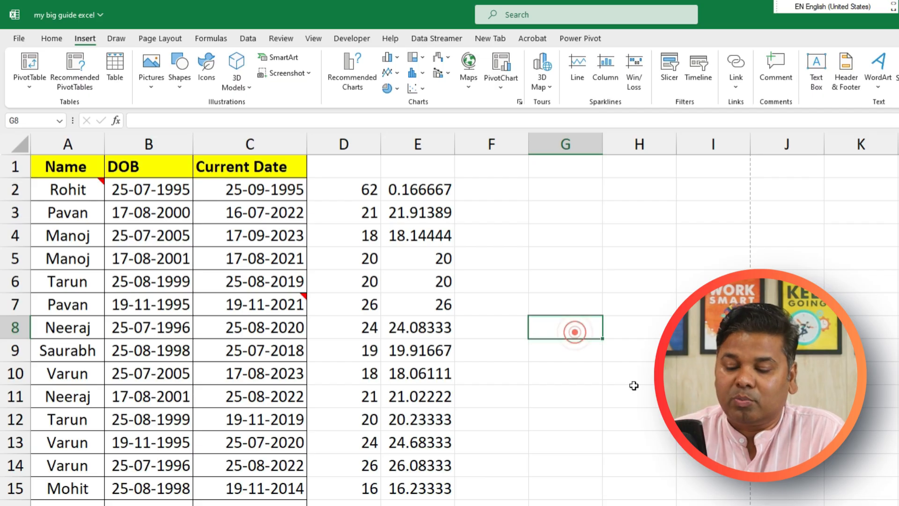
key(ctrl+F6)
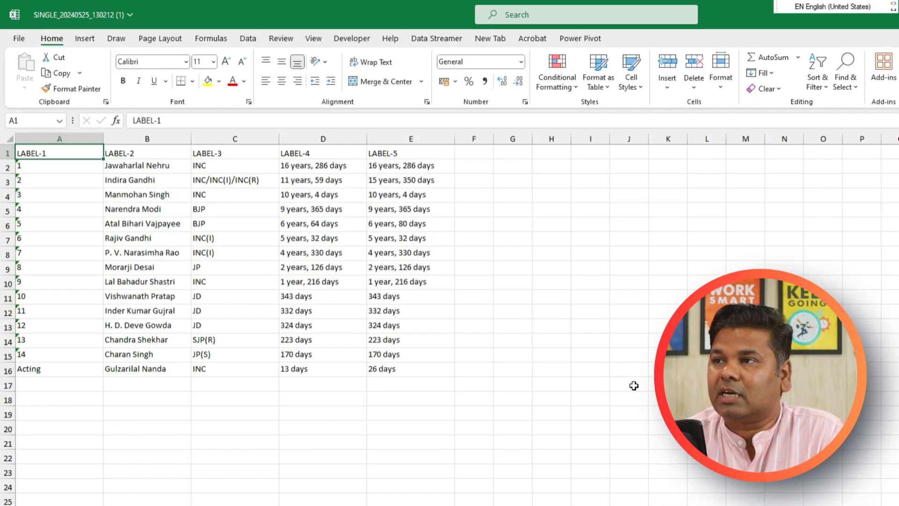
key(ctrl+Tab)
key(ctrl+Tab)
key(ctrl+Tab)
key(ctrl+Tab)
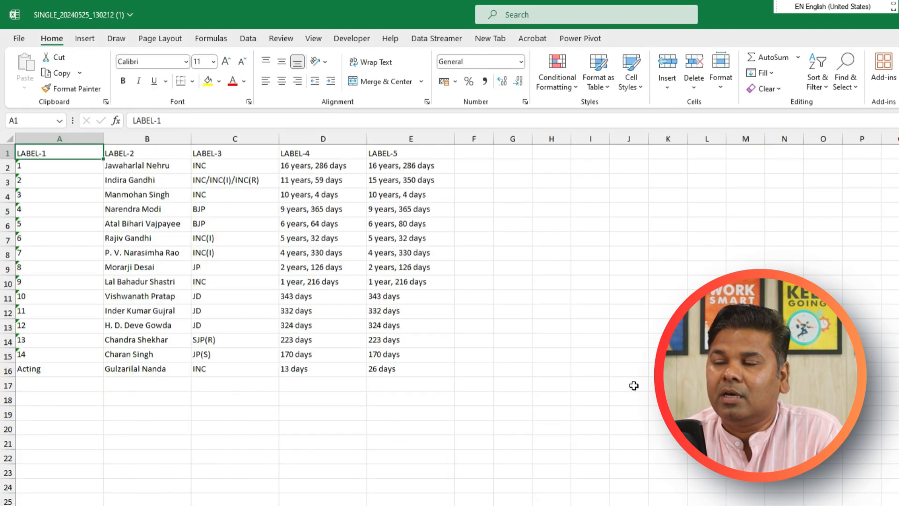
key(ctrl+Tab)
key(ctrl+Tab)
key(ctrl+Tab)
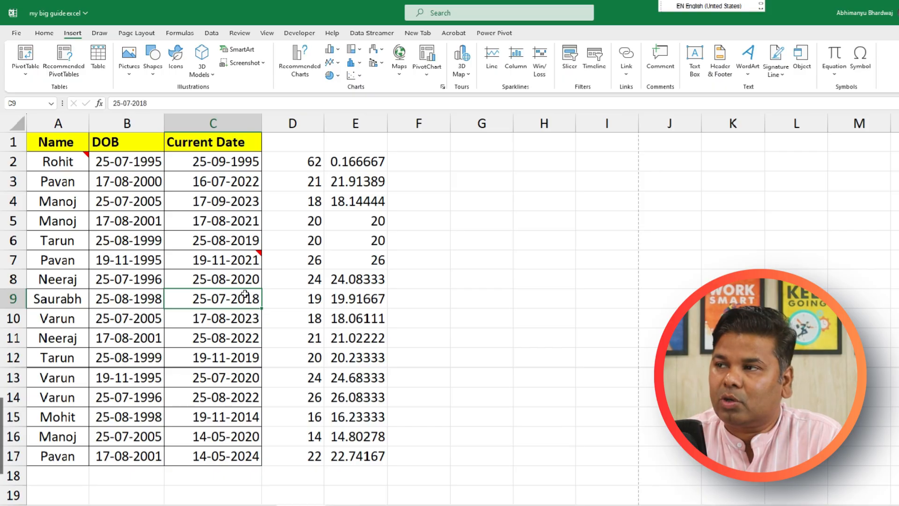
Run a spelling check from cell C9, continue it from the beginning of the sheet, and close it
key(F7)
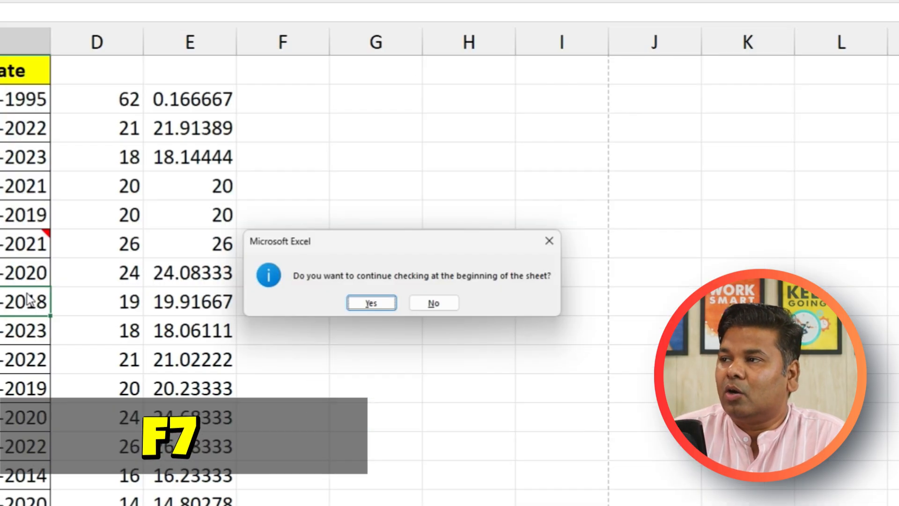
key(Return)
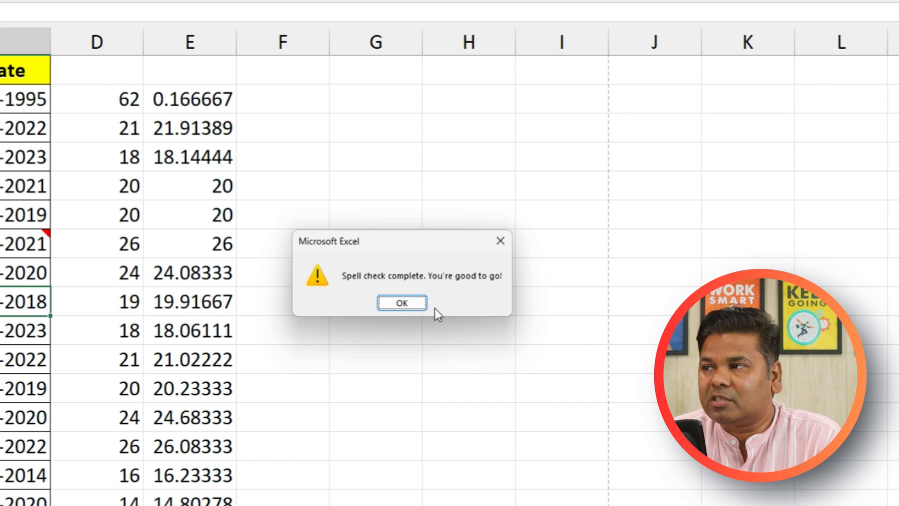
click(498, 240)
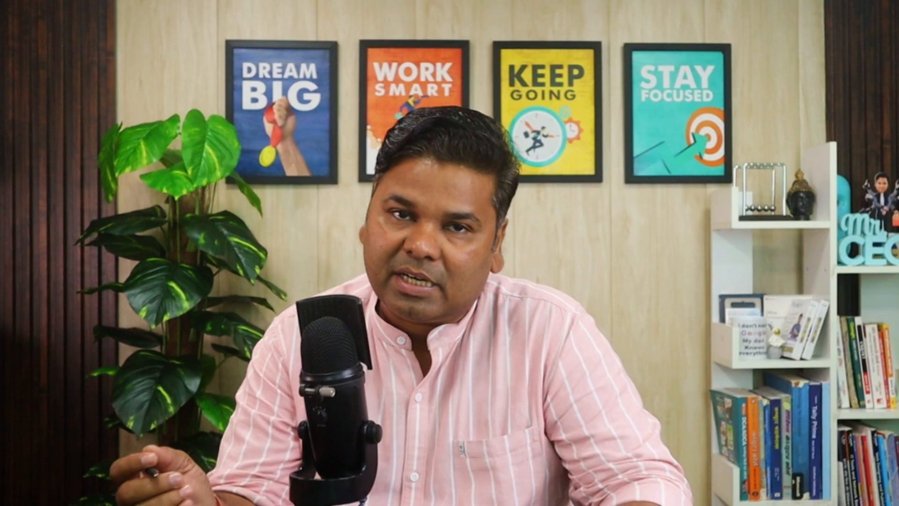